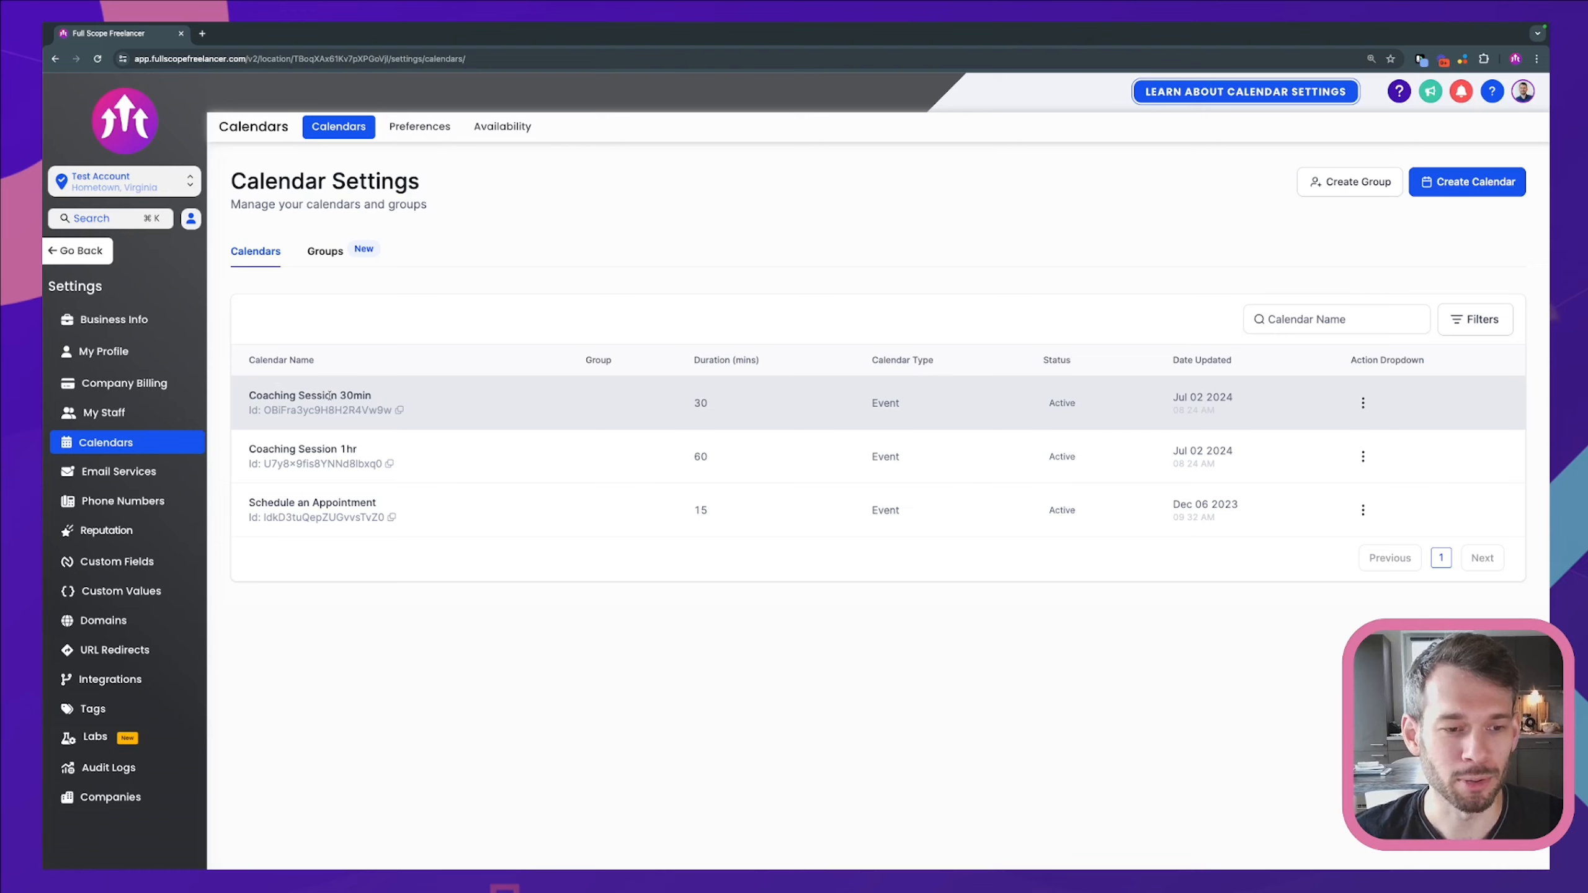
Step: Highlight the Coaching Session 30min and Coaching Session 1hr calendar names in the list
drag(252, 397, 384, 397)
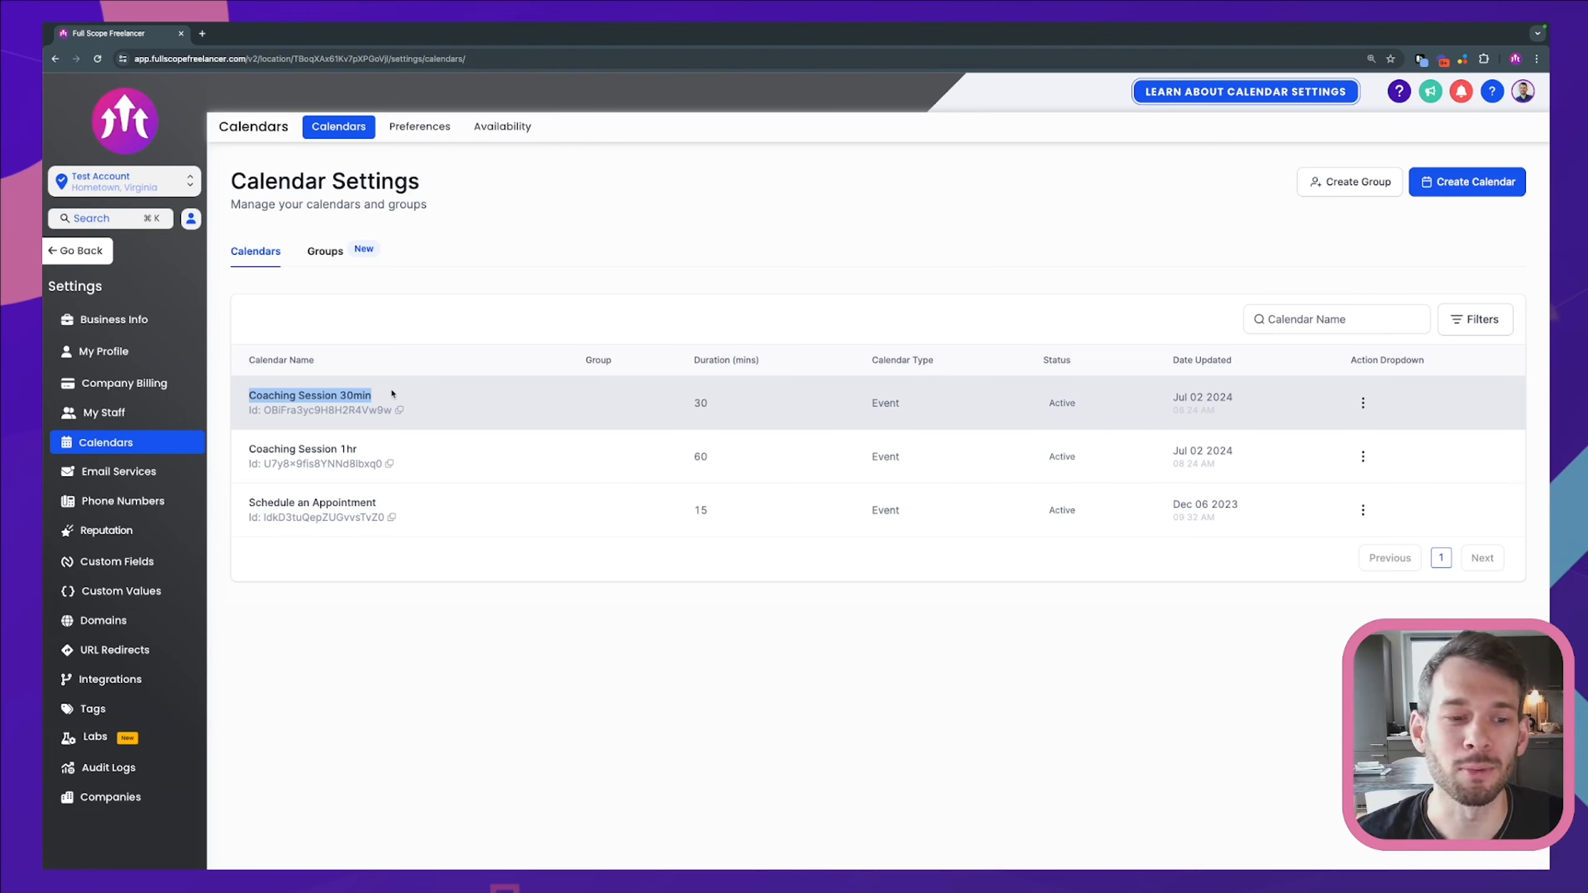
click(392, 394)
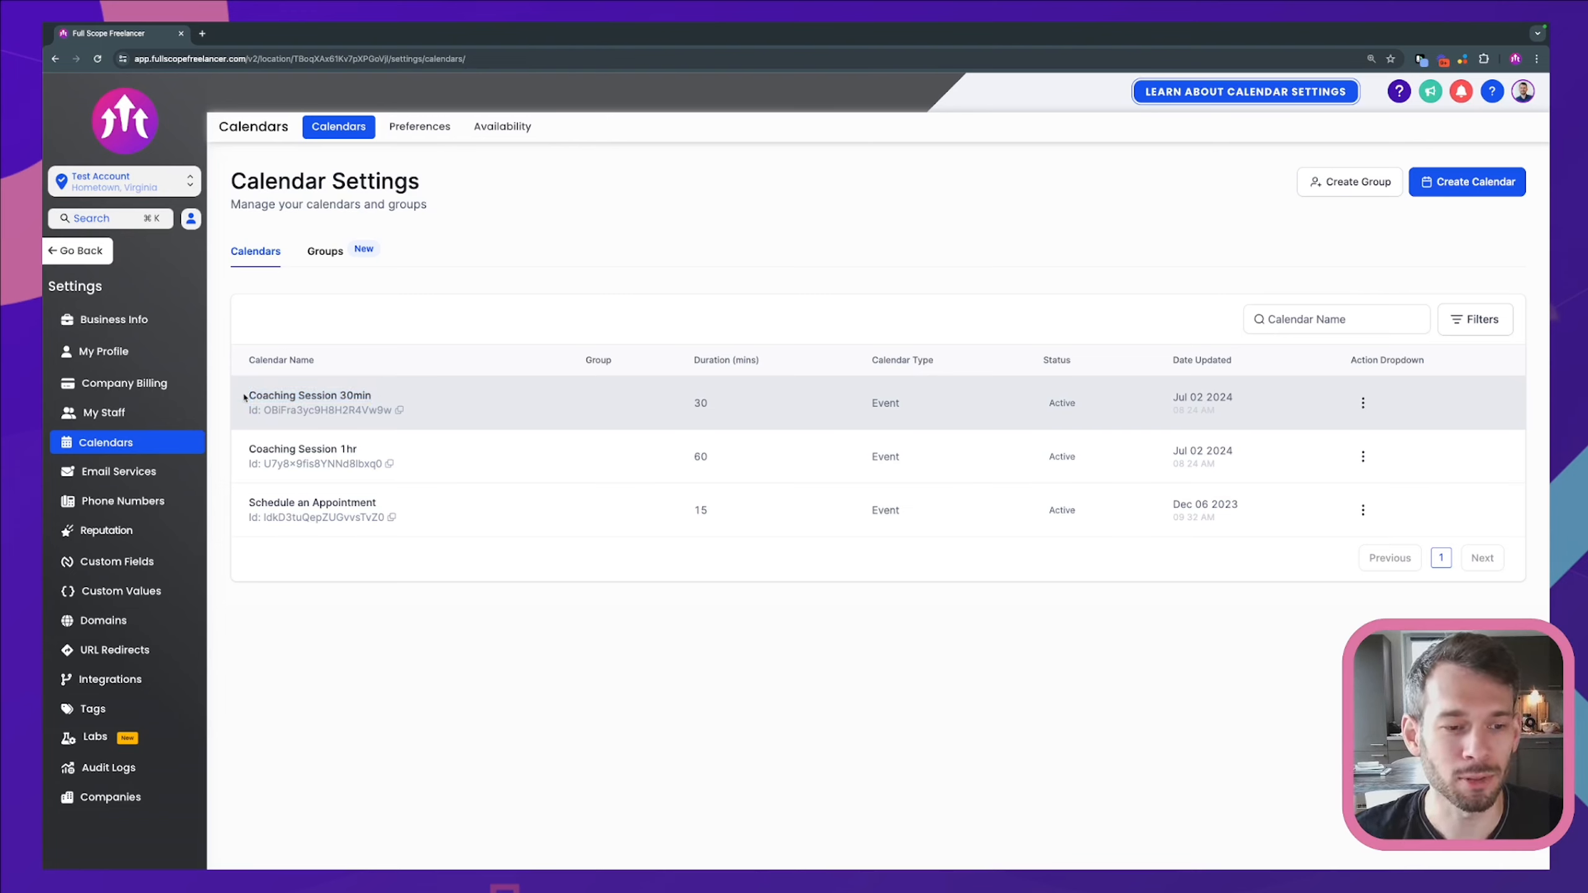
drag(244, 396, 387, 400)
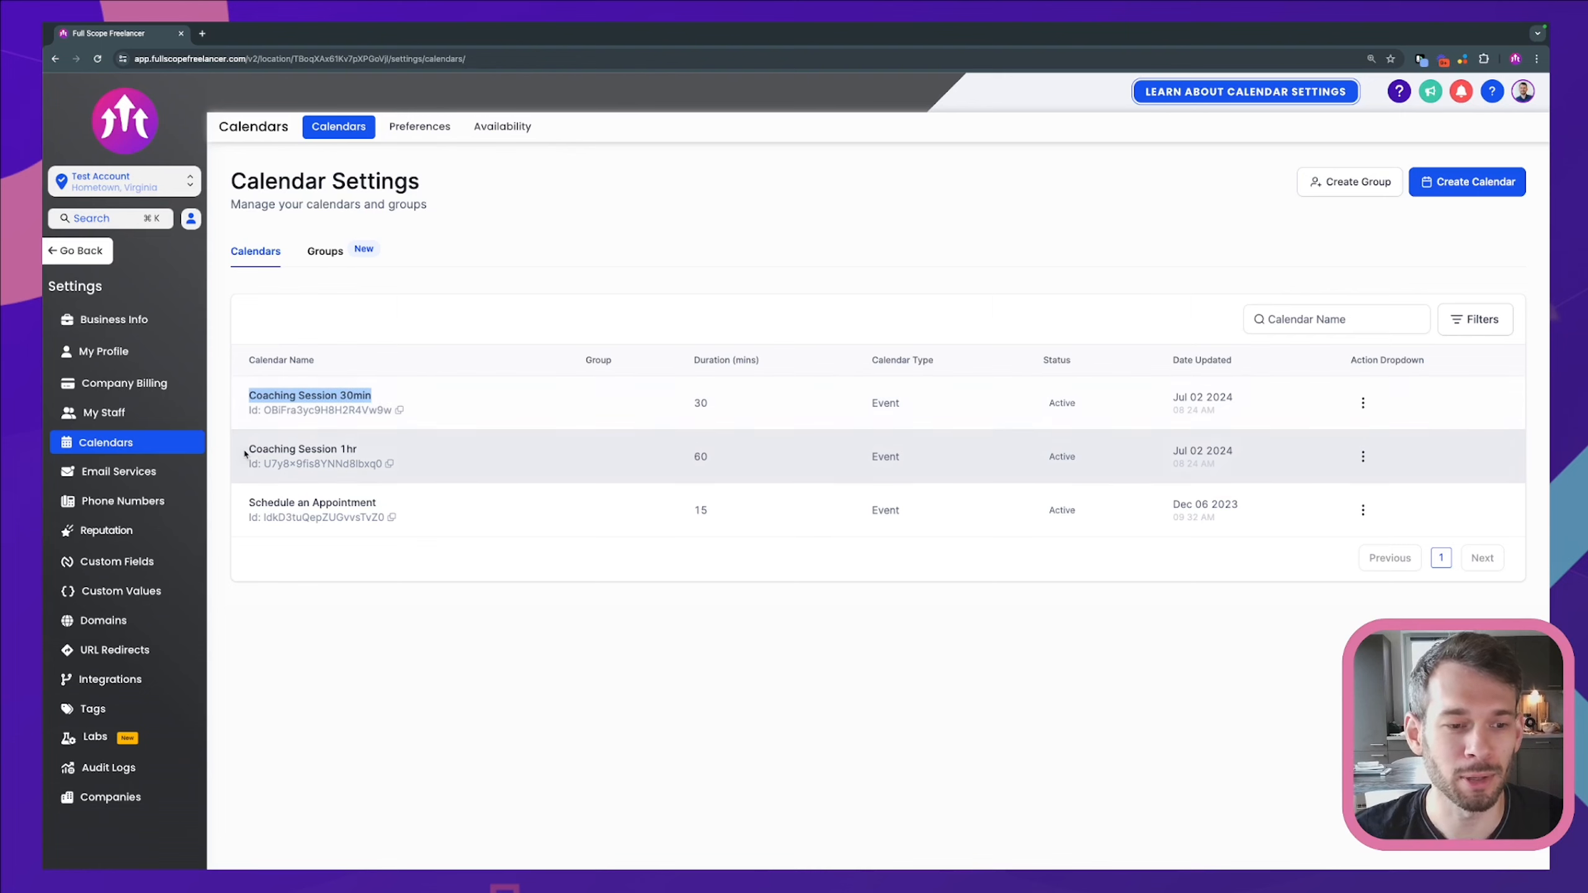
drag(243, 449, 374, 446)
click(374, 447)
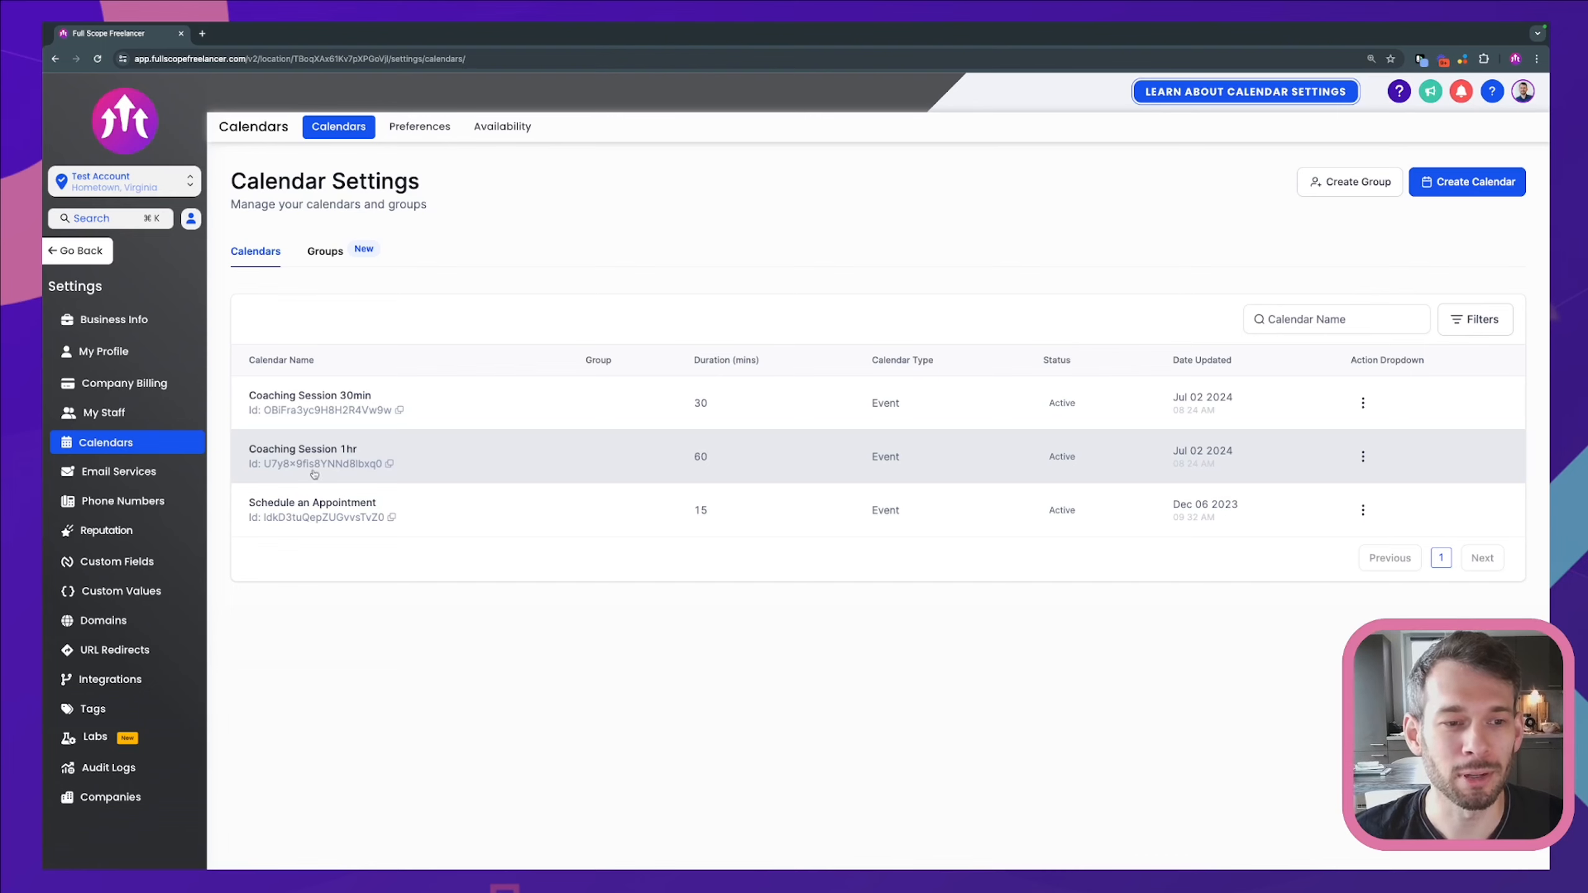
Step: Start a new calendar group named Coaching Calendars, described as 'Here are the coaching calendars'
click(323, 256)
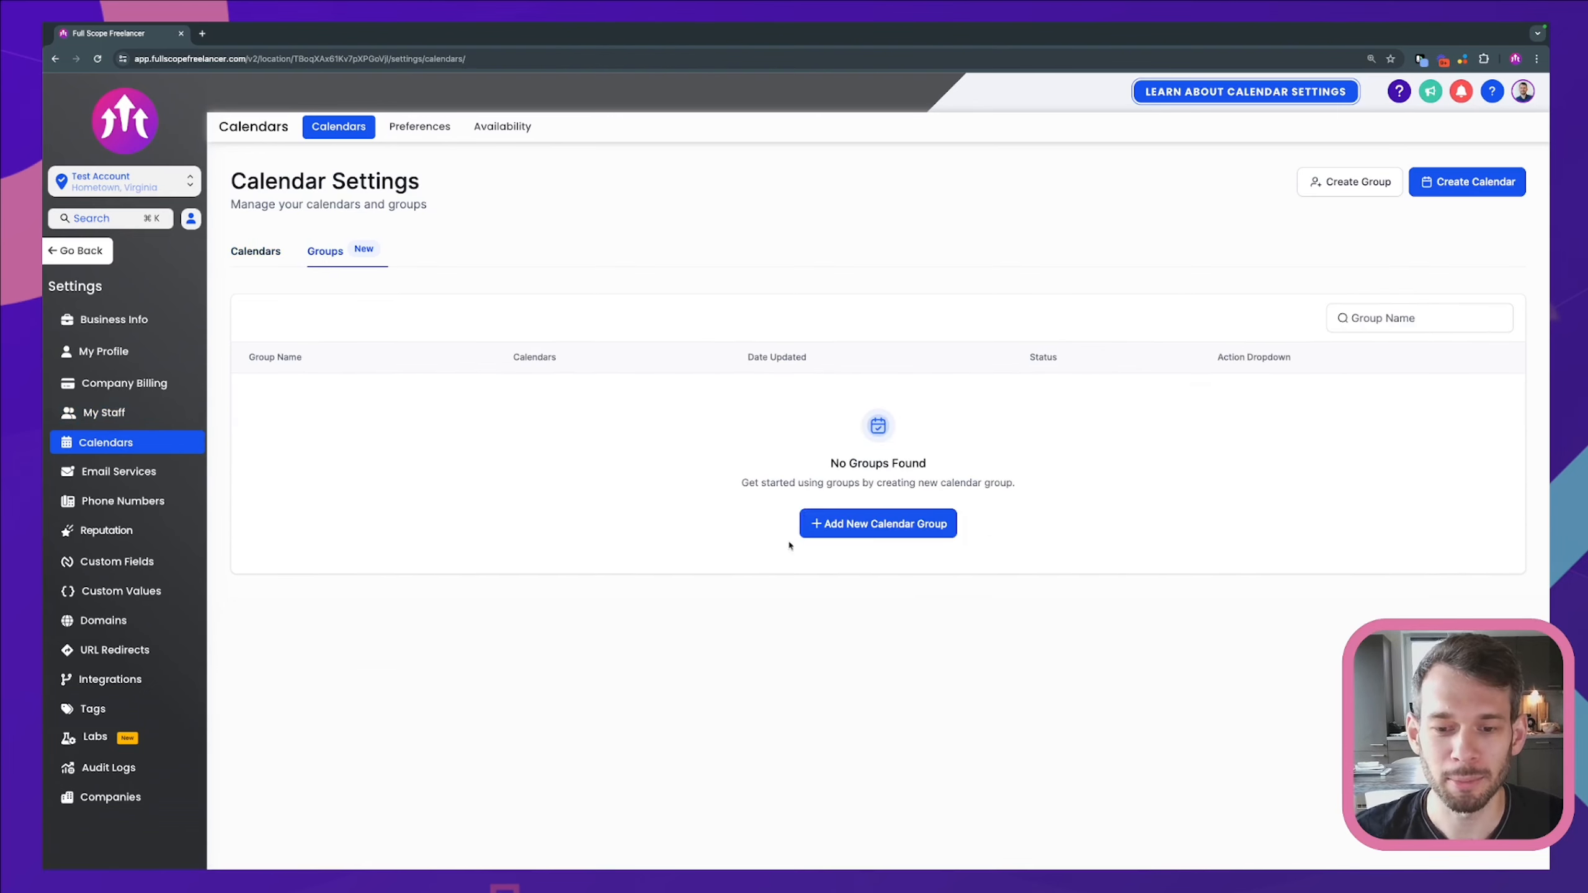
click(862, 531)
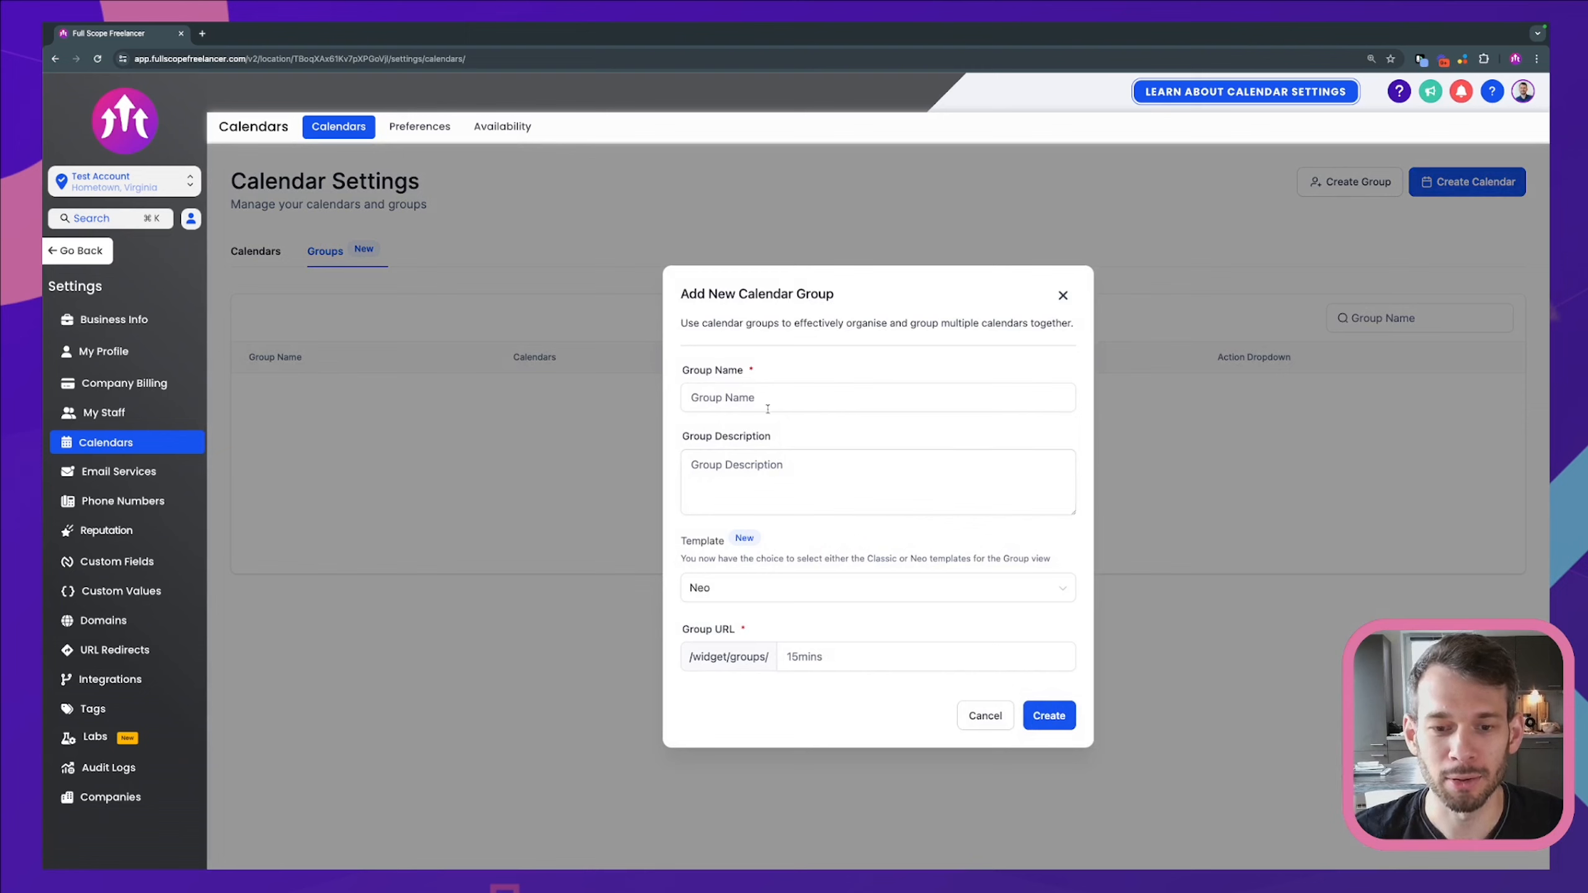
click(764, 397)
text(Coa)
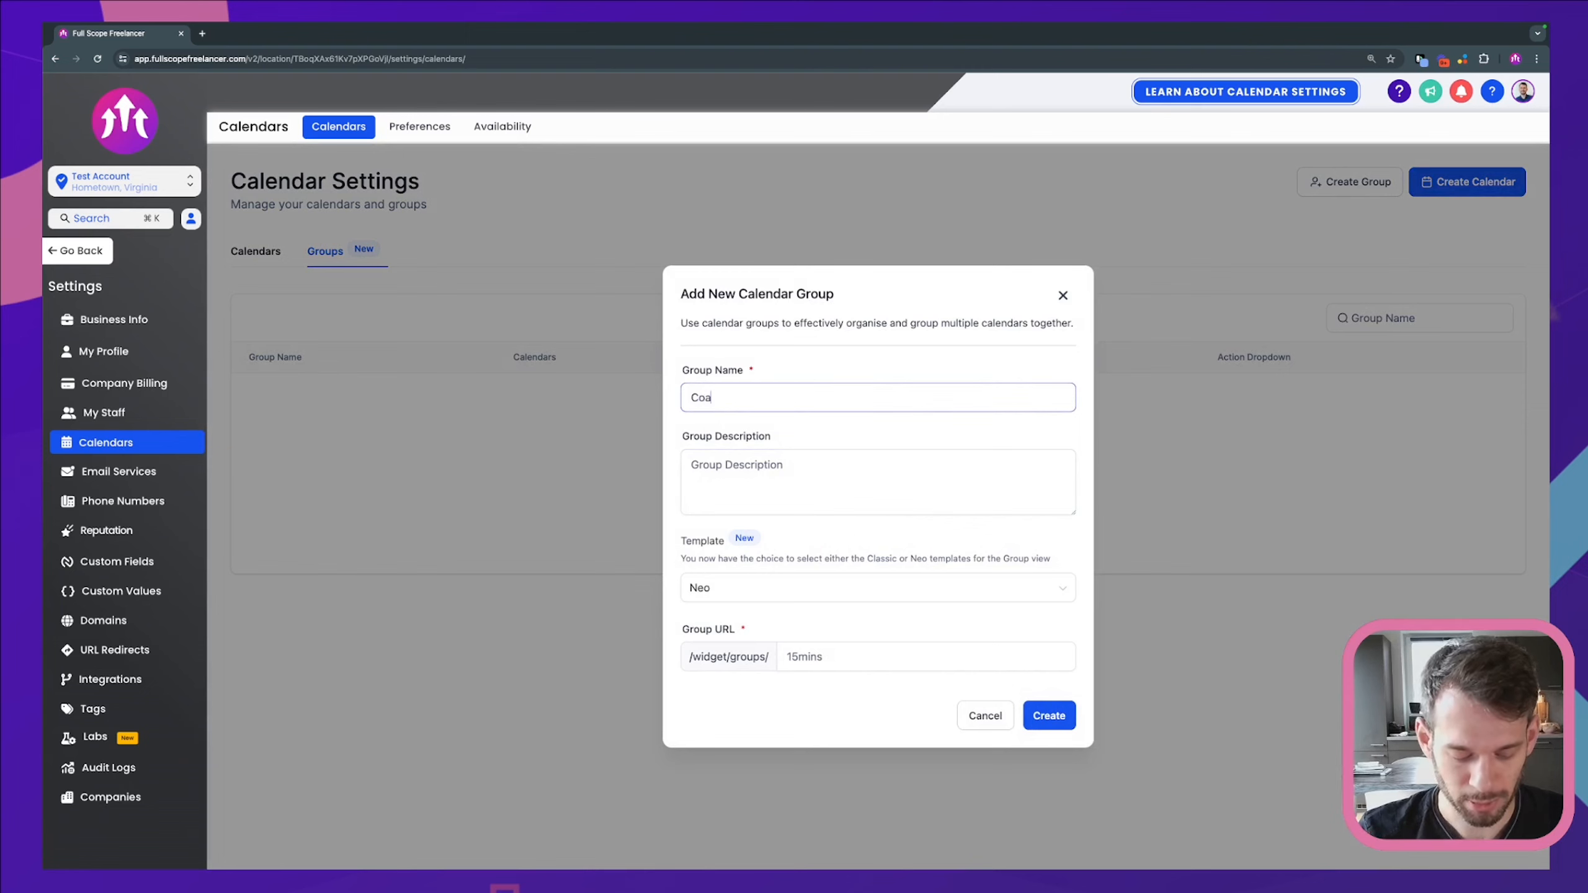
text(ching Calendars)
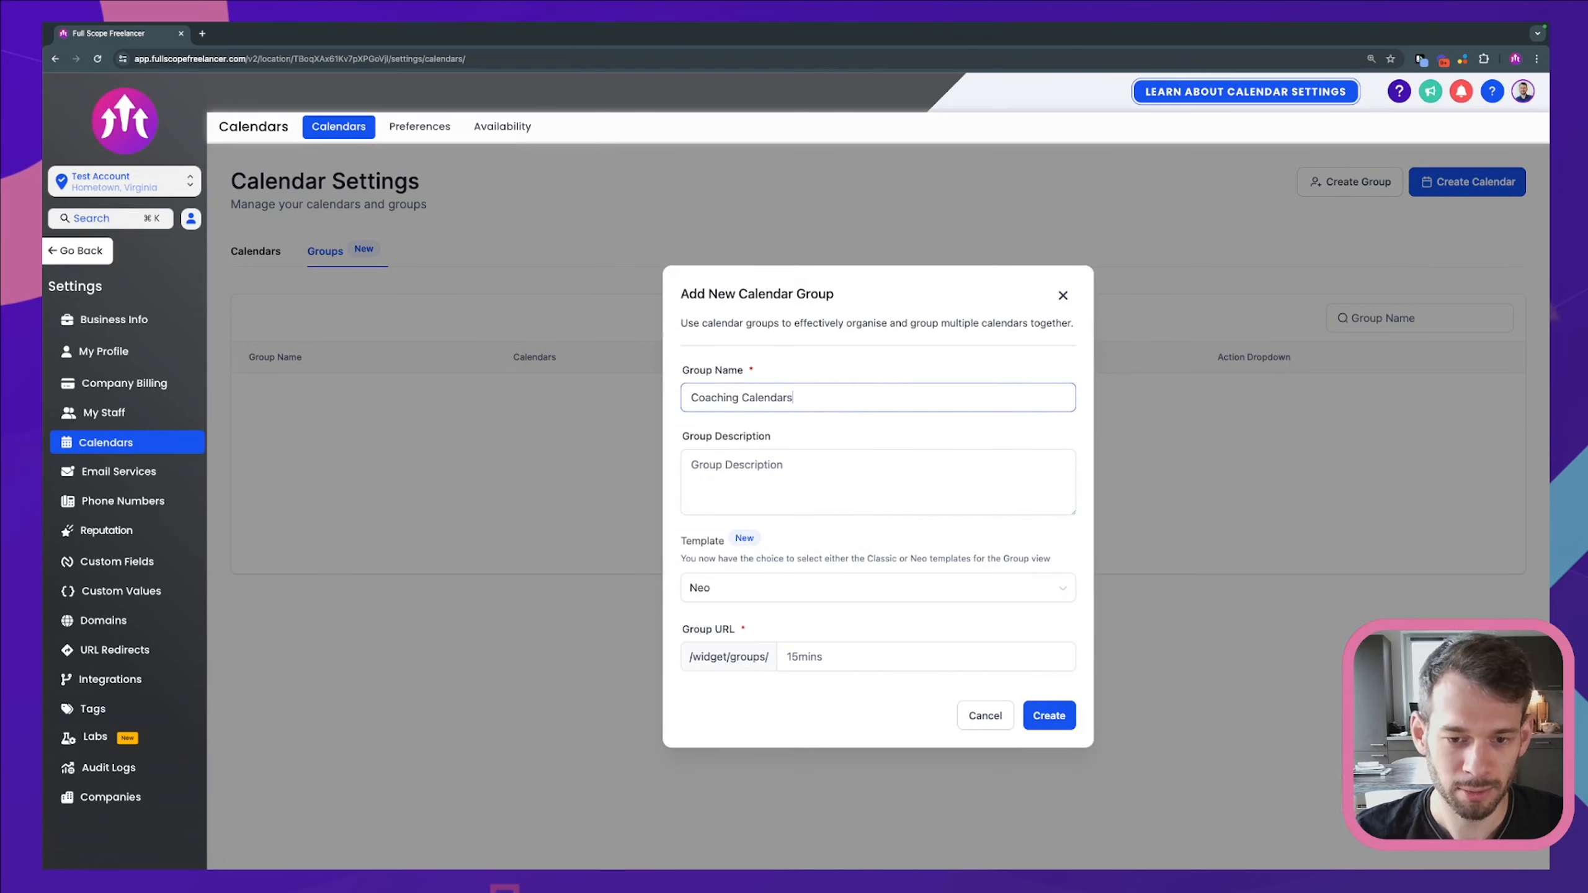
click(760, 475)
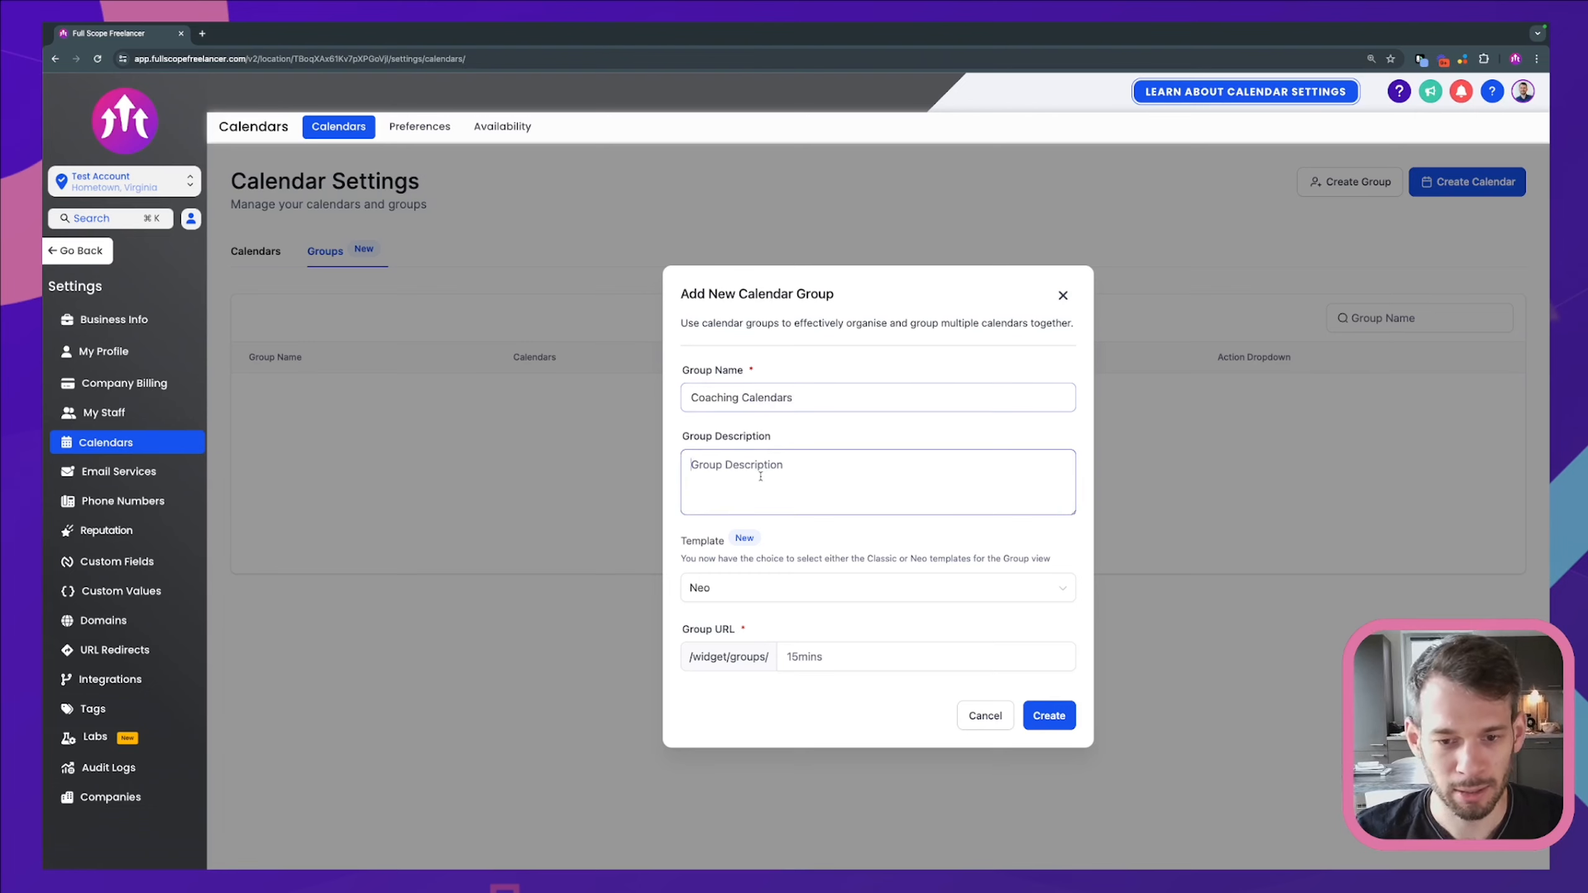
text(H)
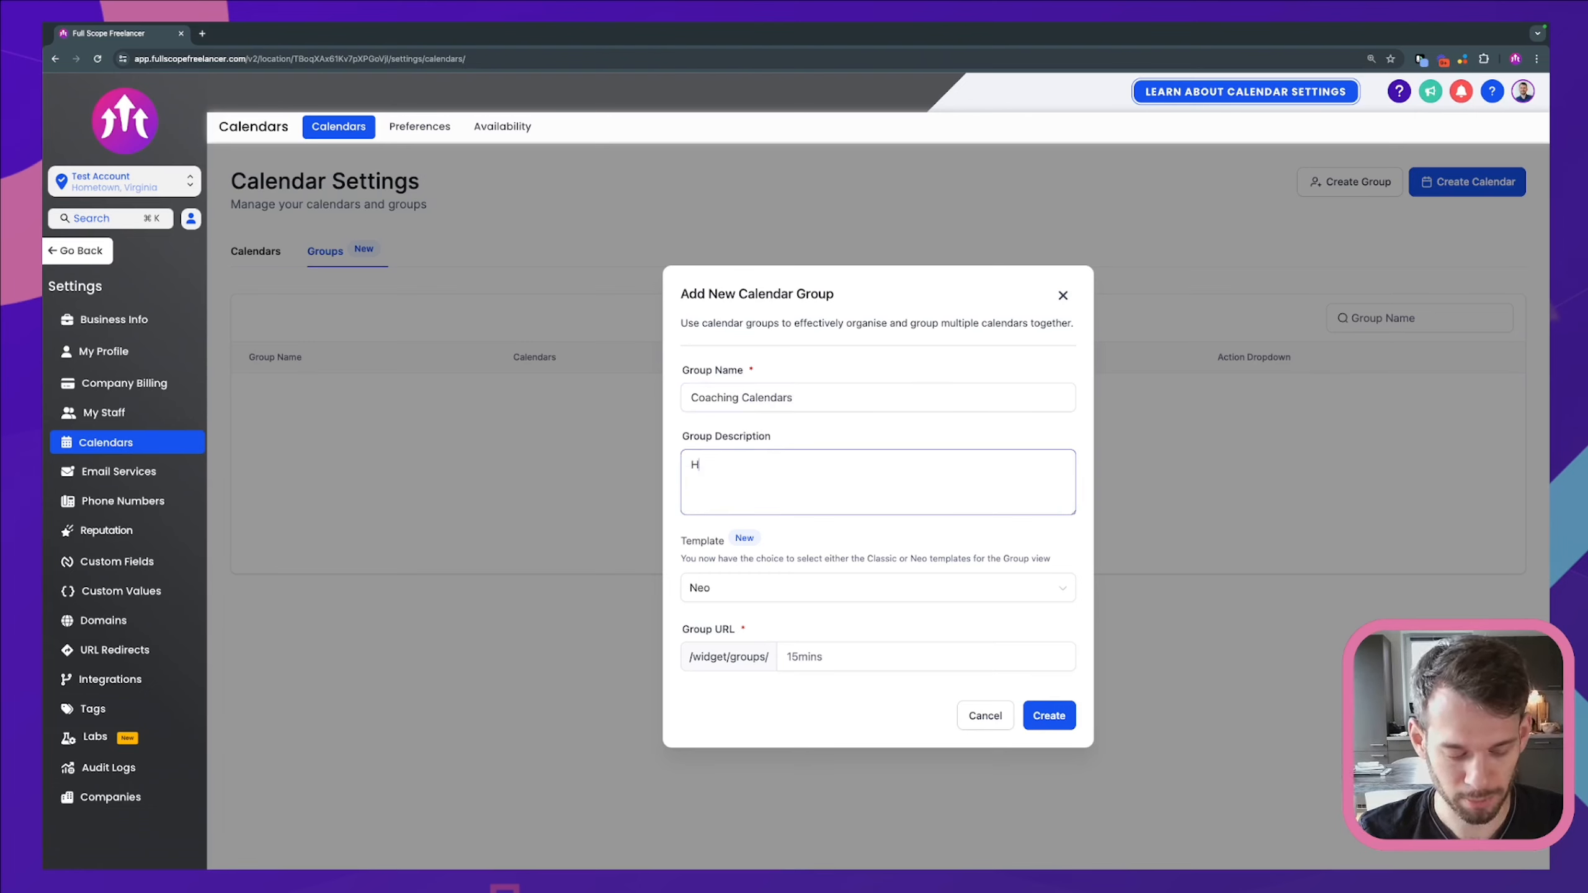
text(ere are the coaching caledn)
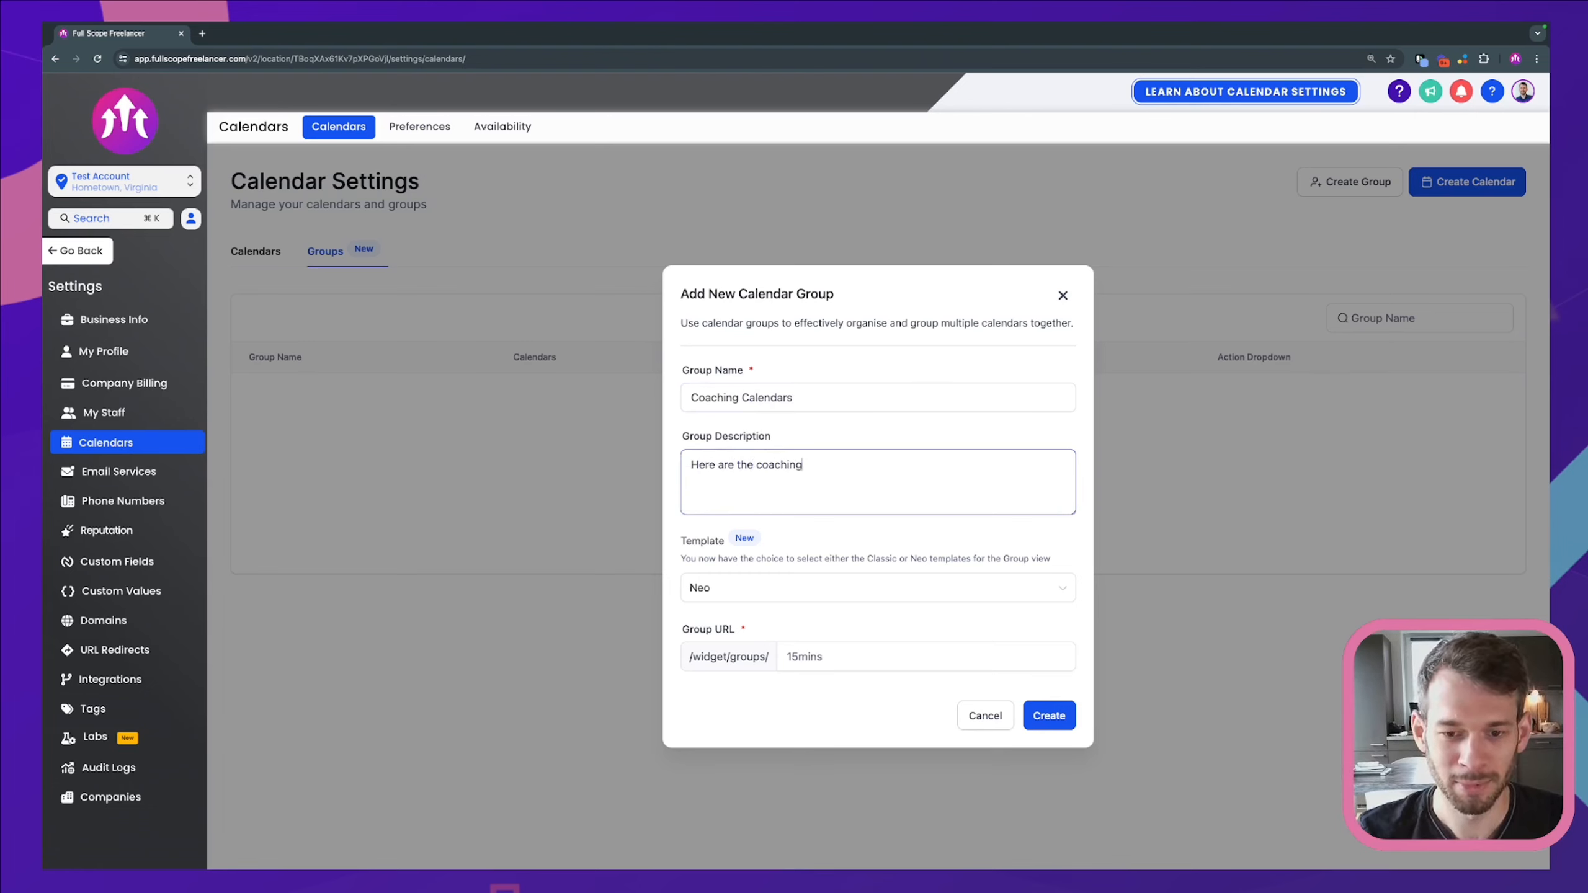
key(BackSpace)
key(BackSpace)
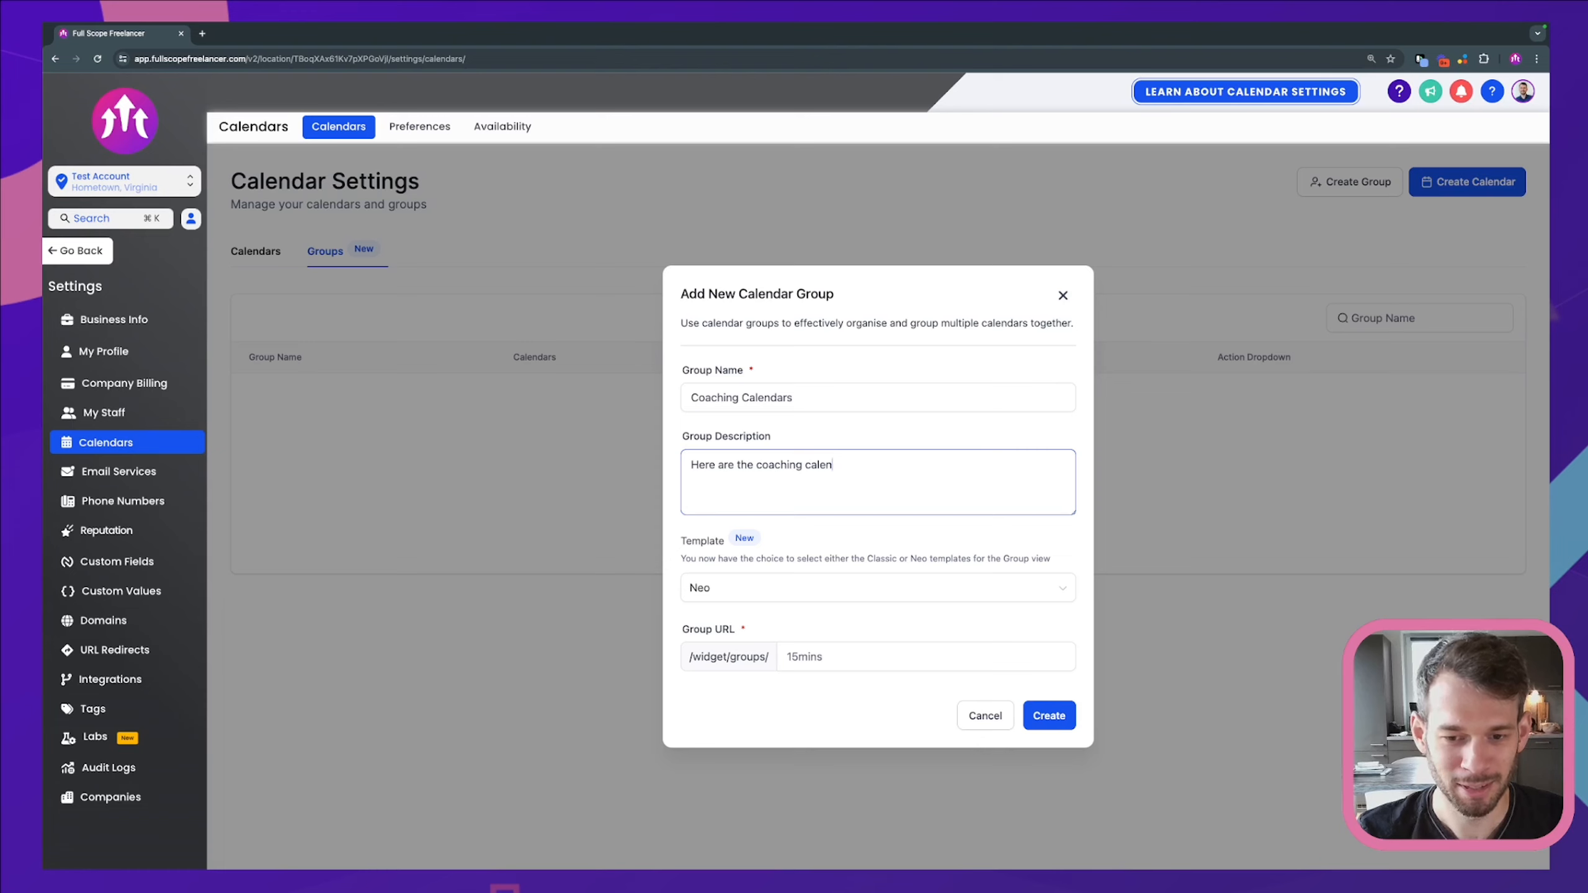
text(ndars.)
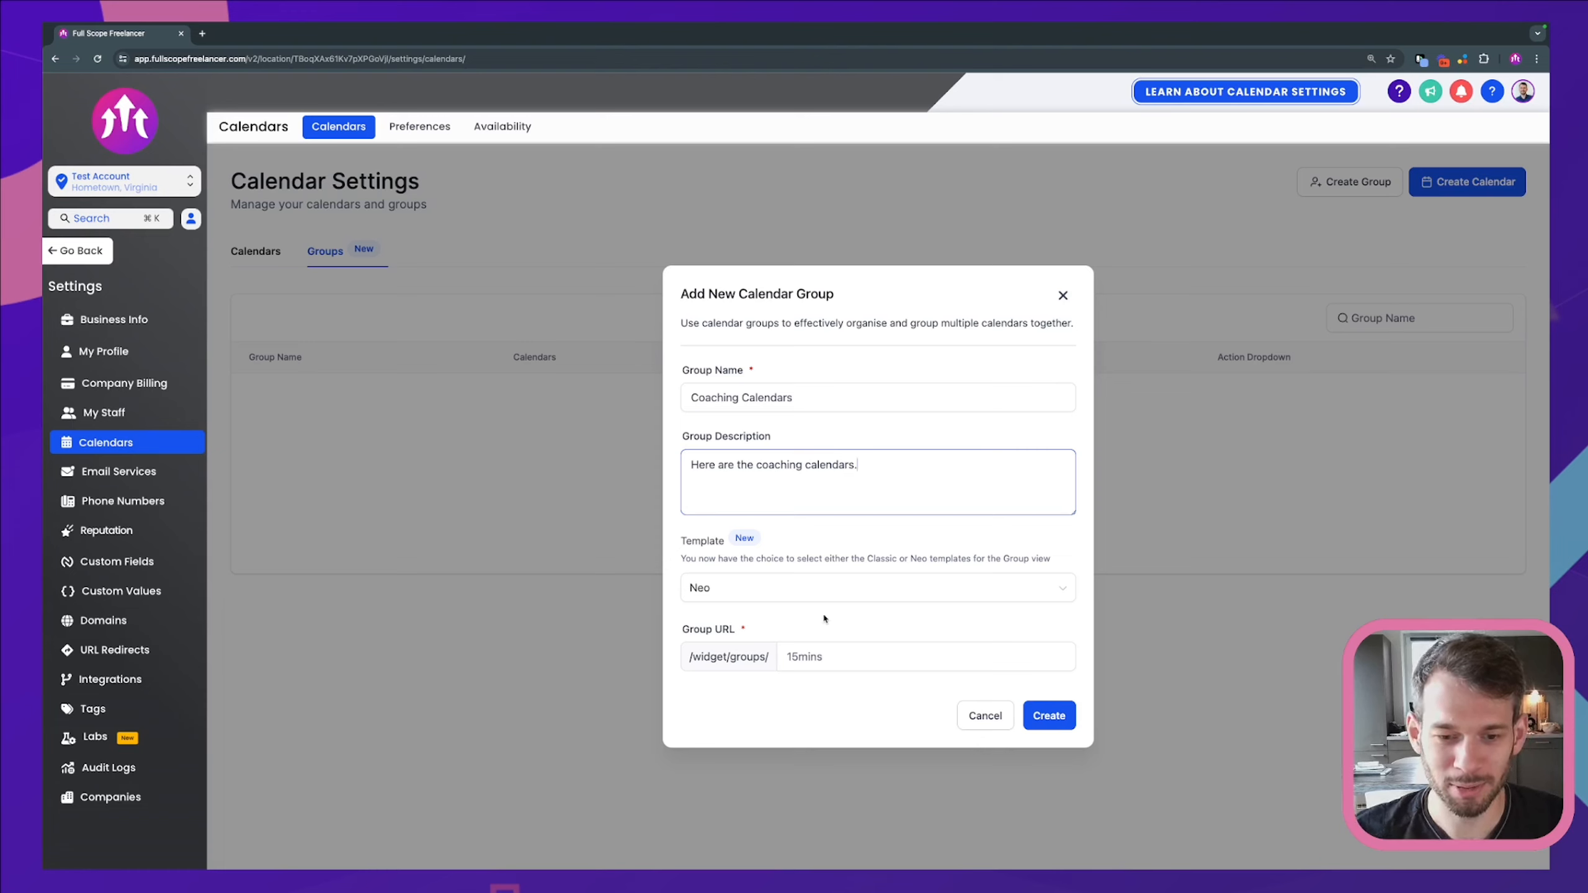
Step: Keep the Neo group template and change the group URL slug to full-scope-coaching-option
click(757, 589)
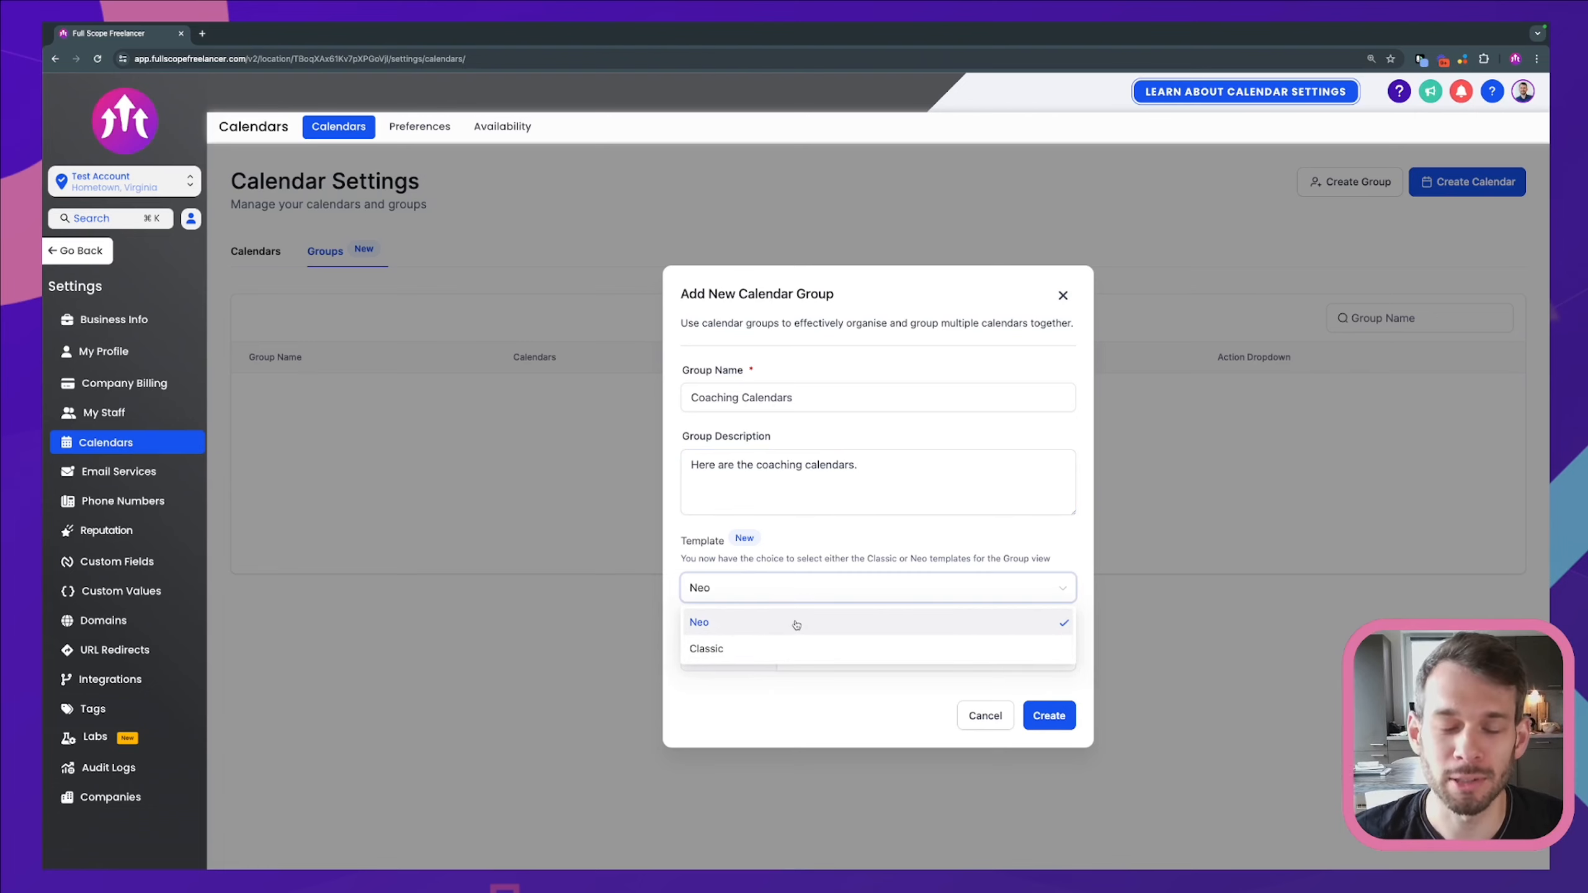
click(812, 546)
click(827, 658)
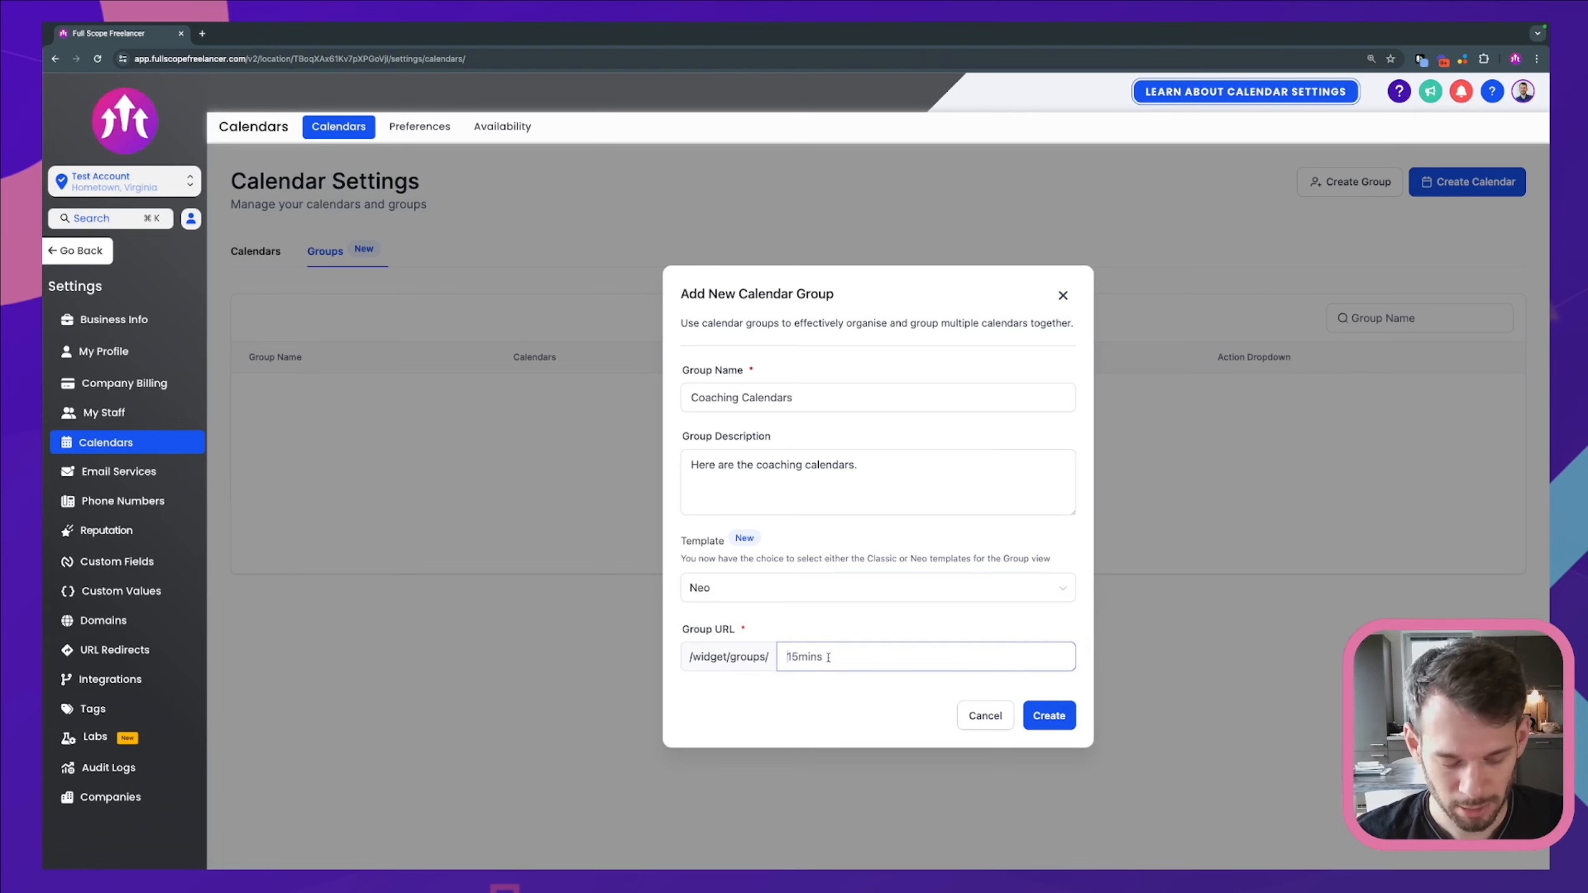
key(ctrl+a)
text(full-scop)
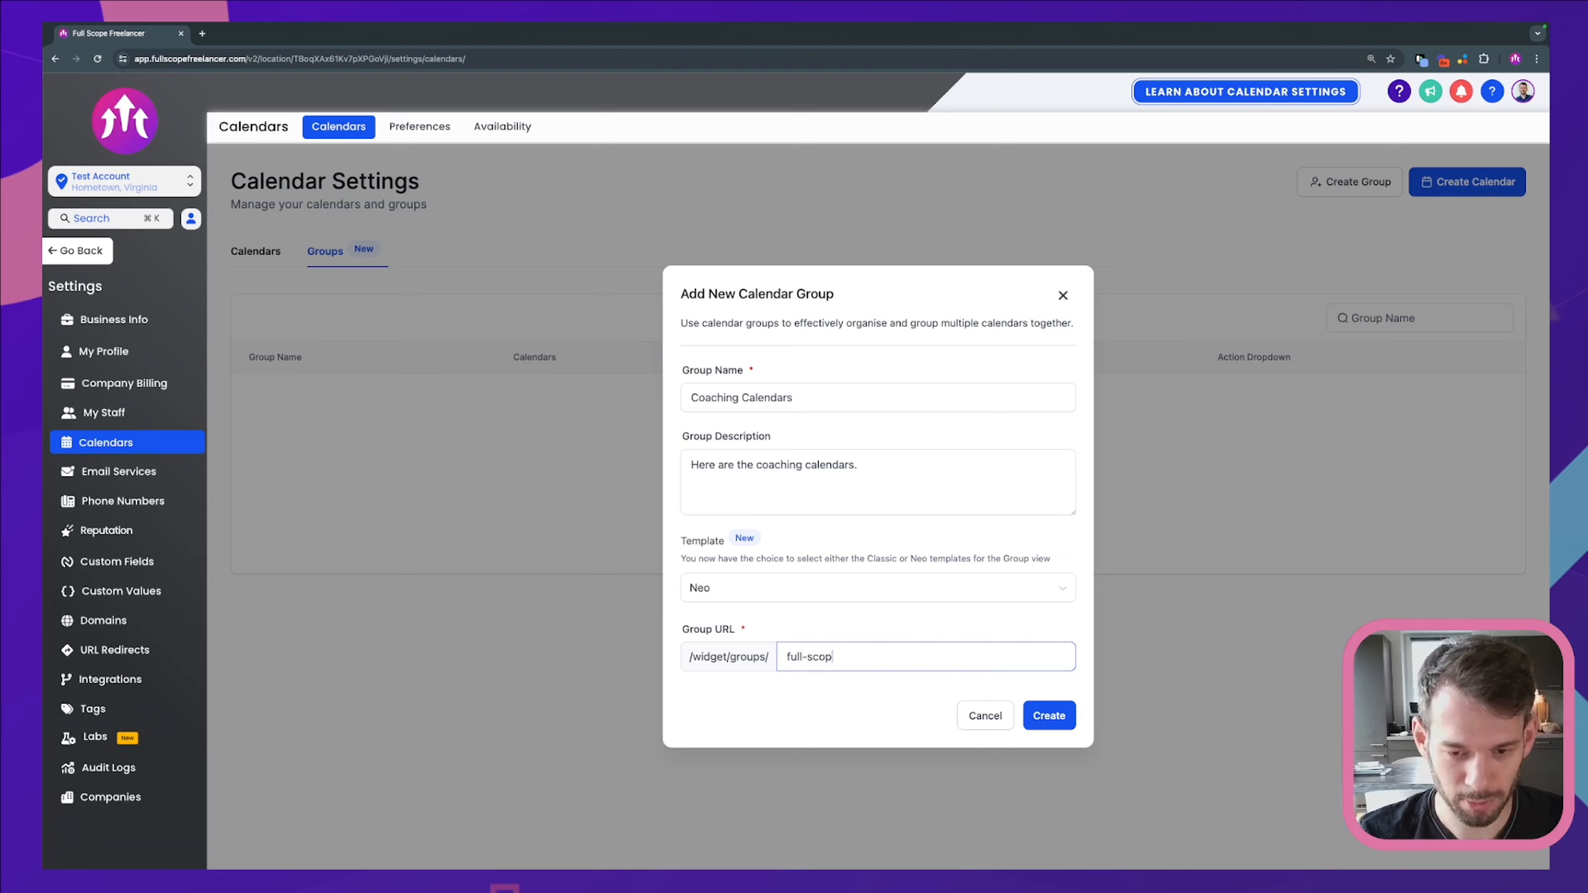
text(e-coaching)
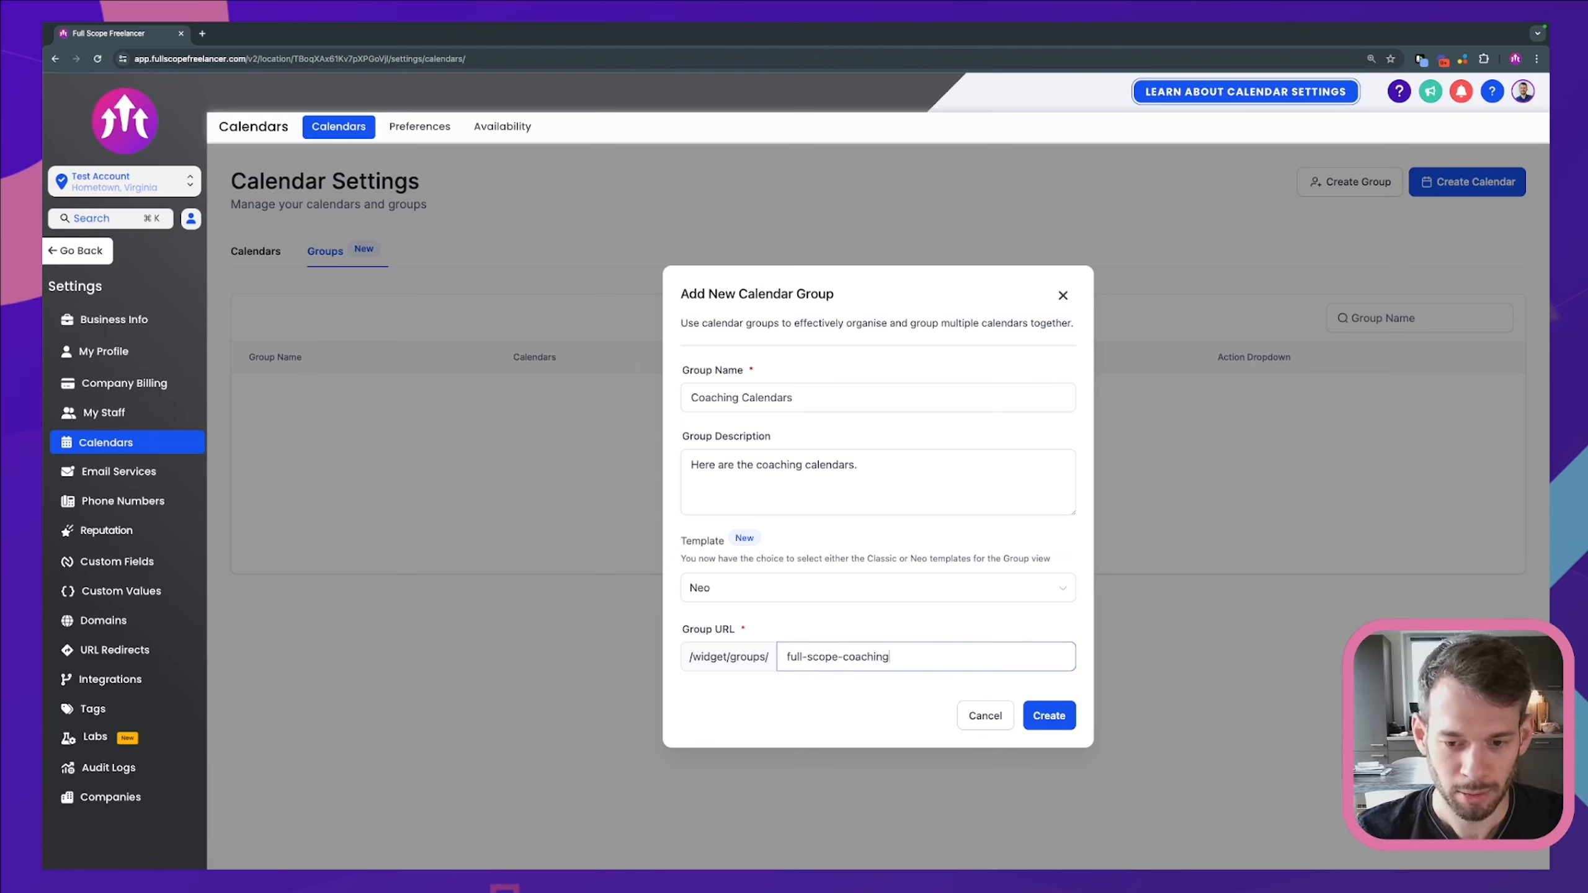
text(-options)
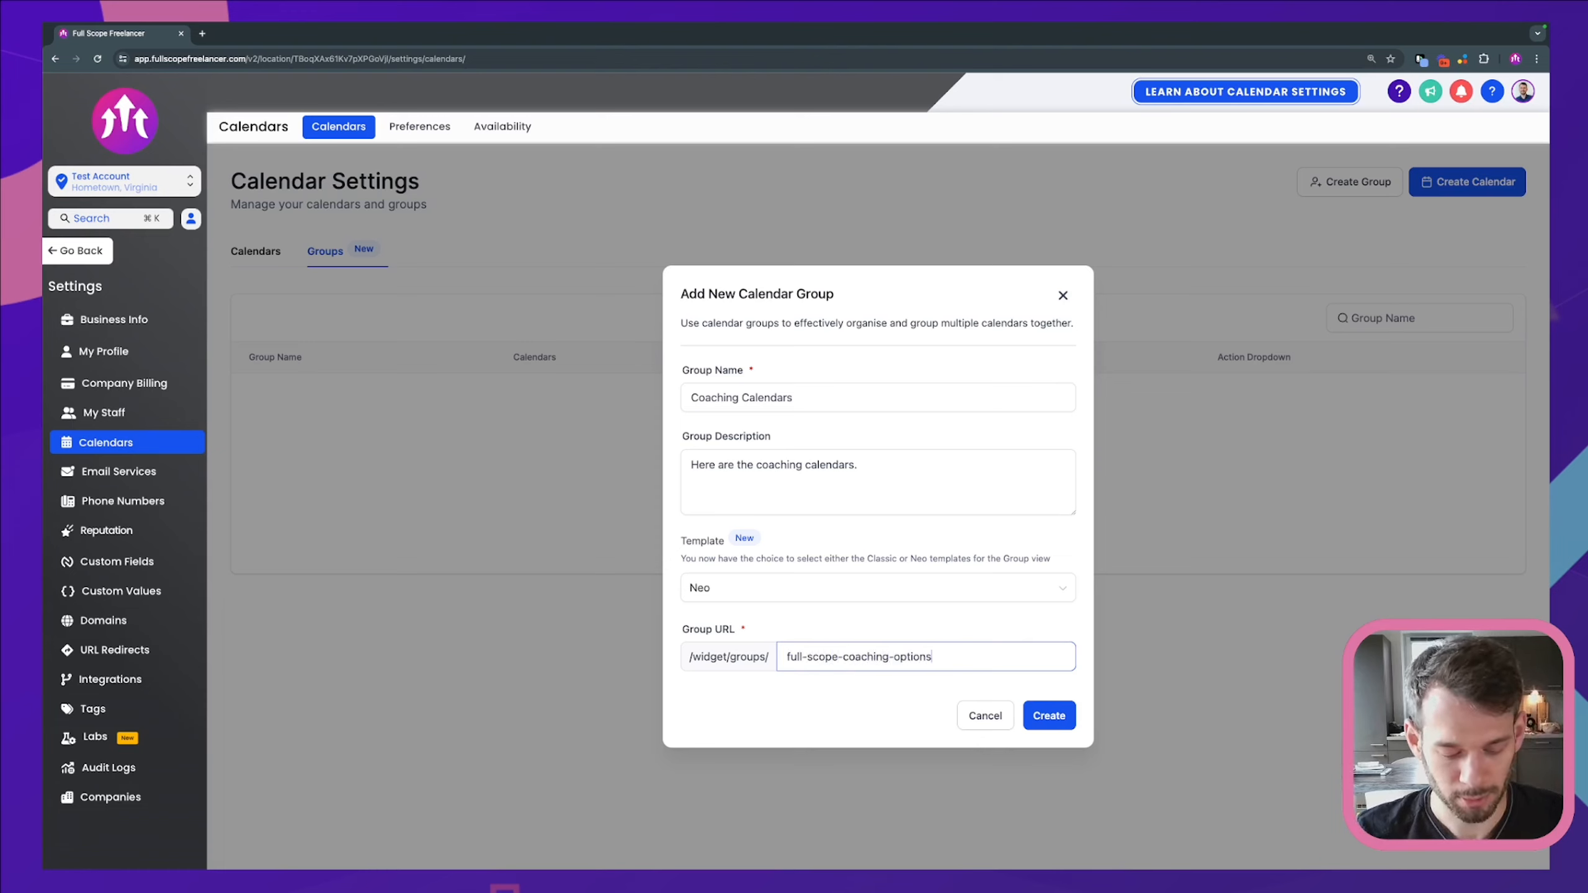
Step: Create the Coaching Calendars group and move Coaching Session 30min into it, accepting the legacy-link warning
click(1041, 717)
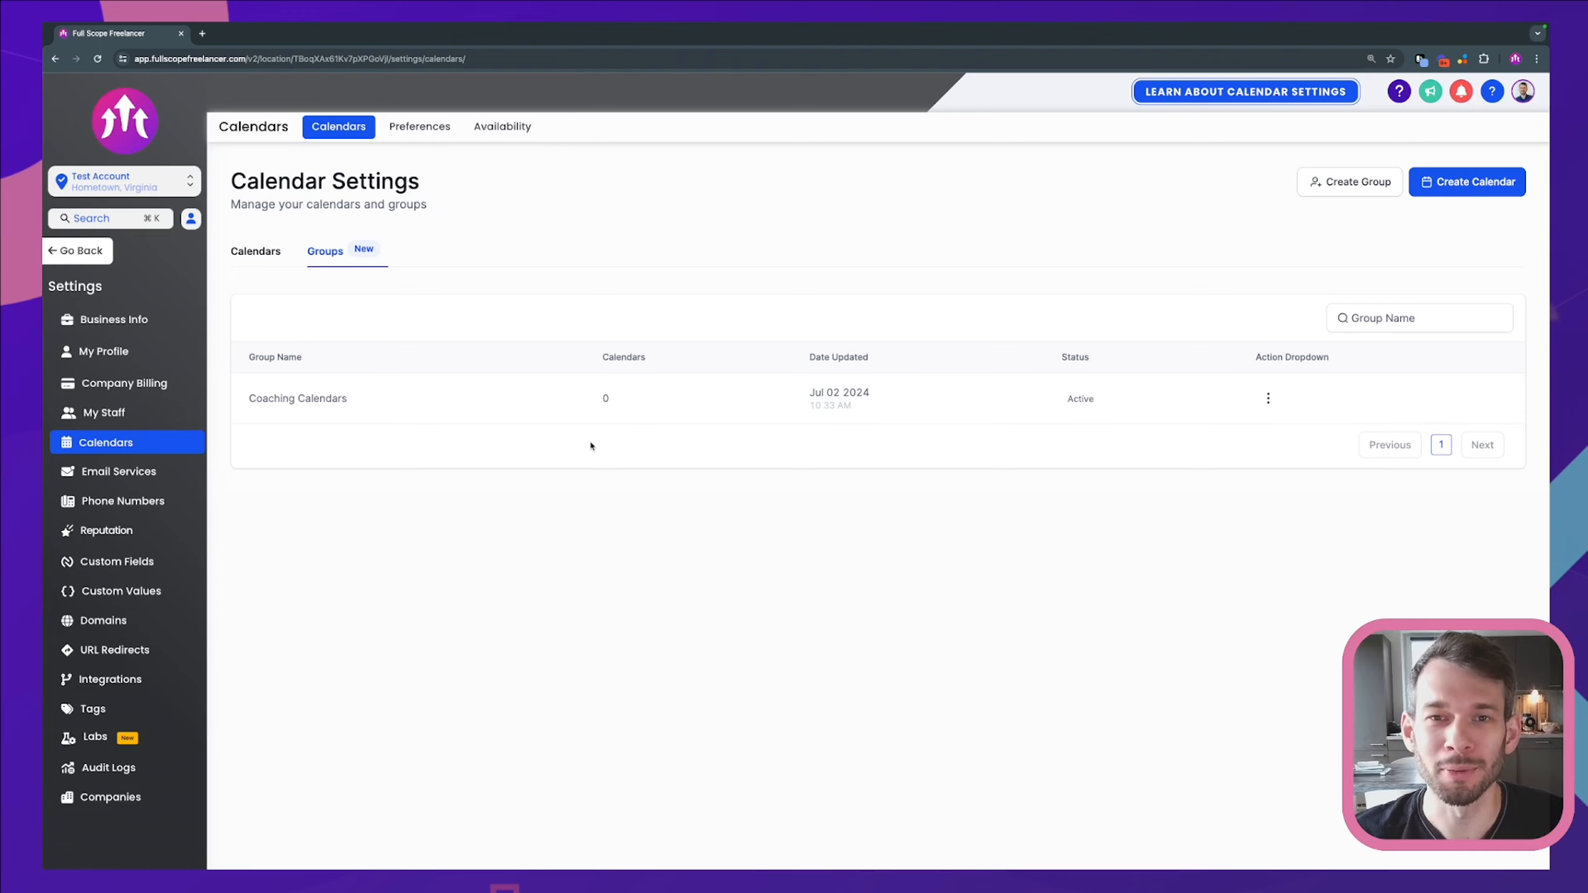
click(257, 250)
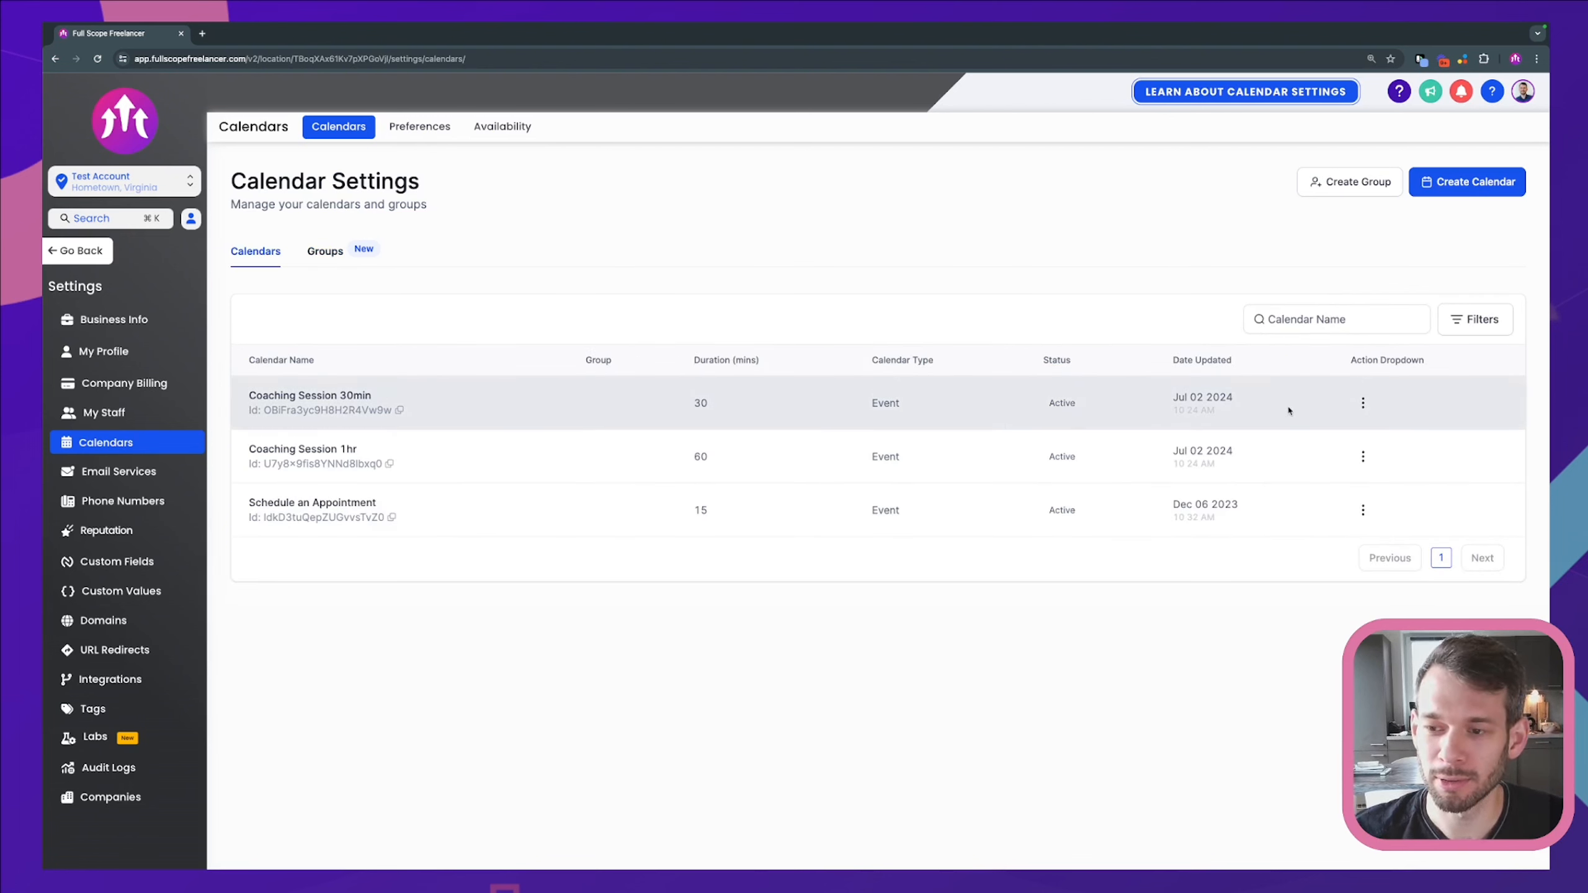
click(1362, 403)
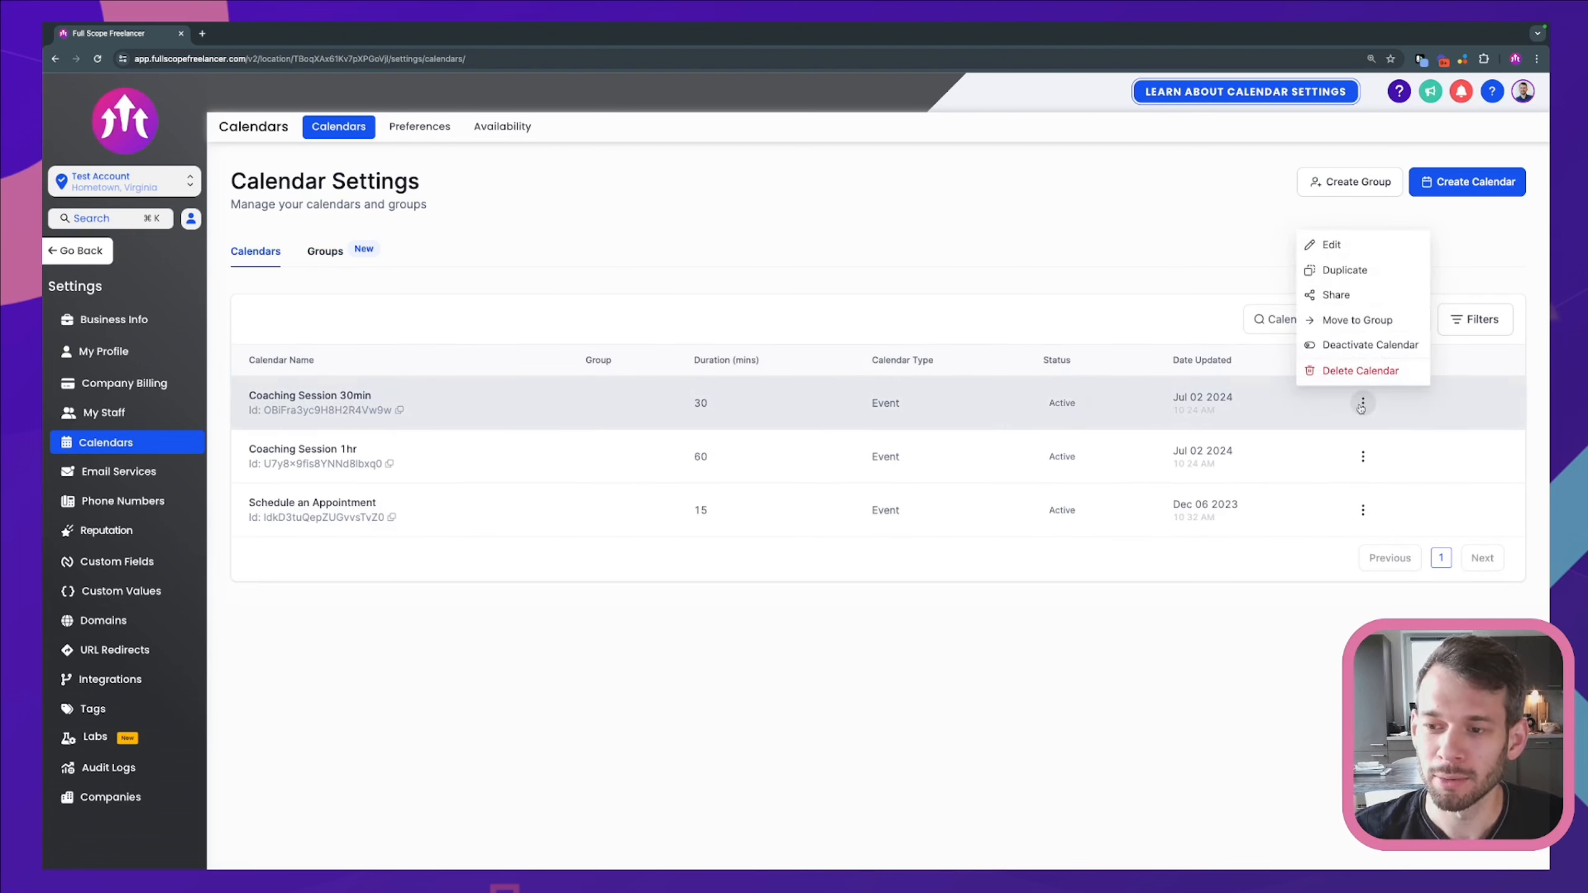
click(1352, 320)
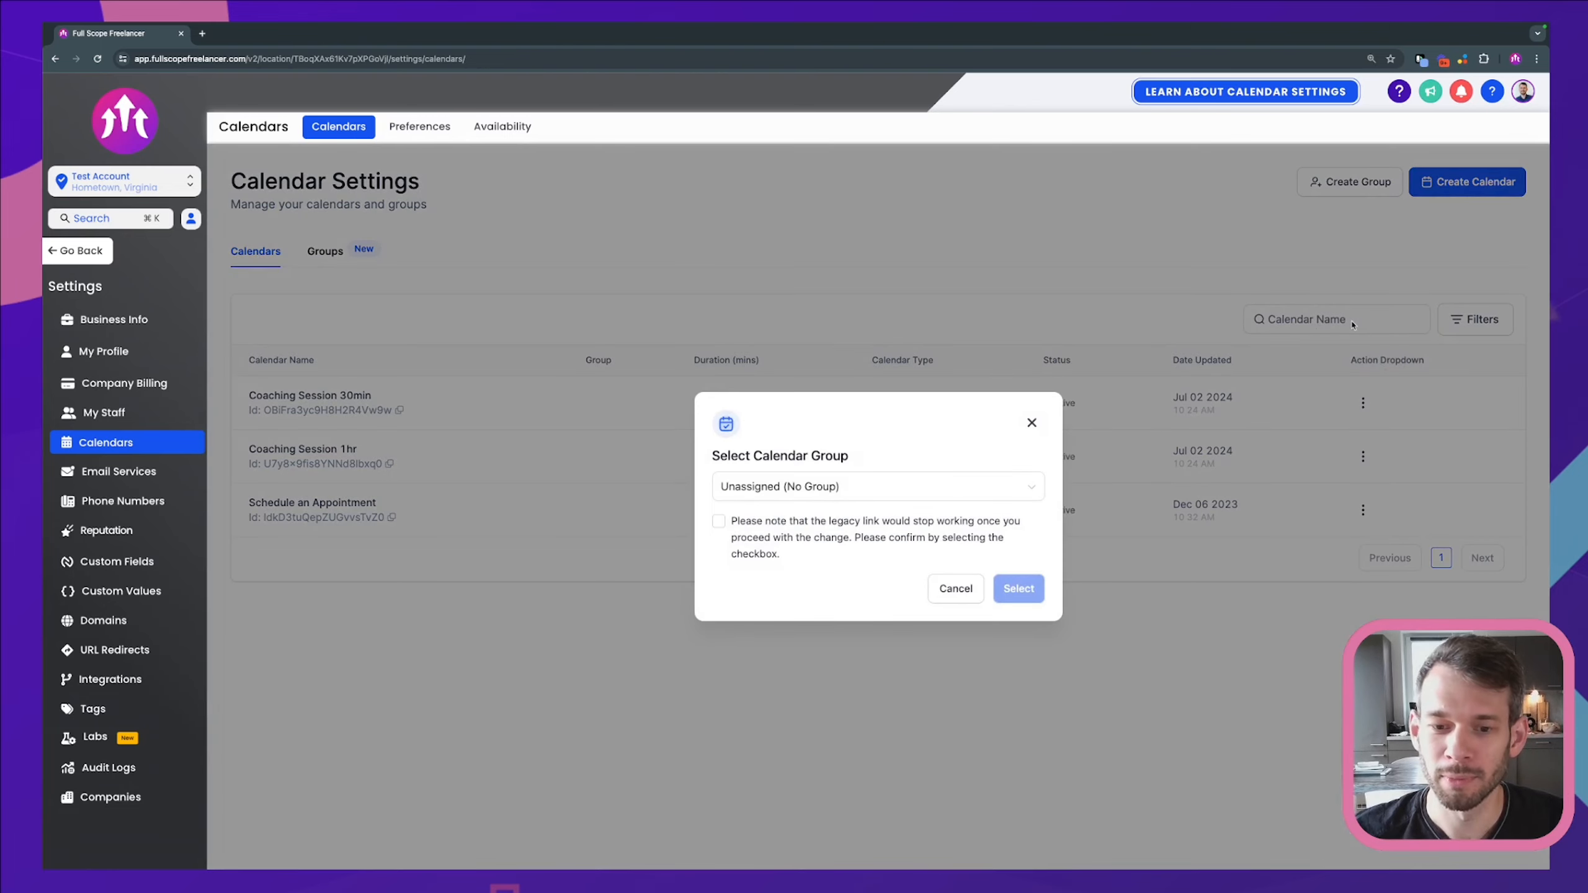
click(879, 488)
click(788, 547)
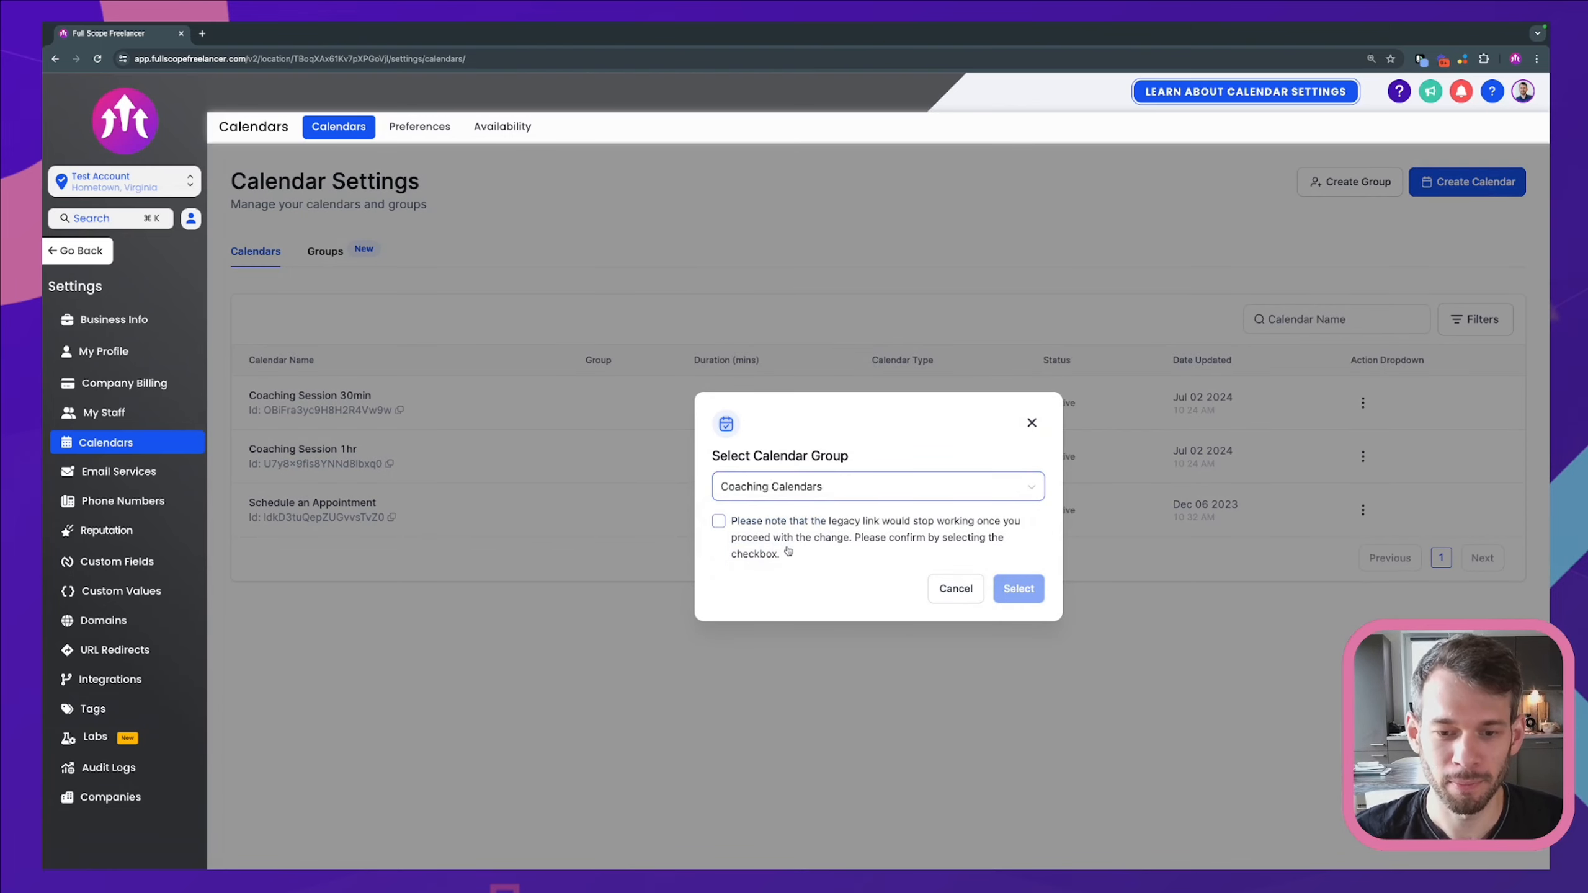
click(719, 523)
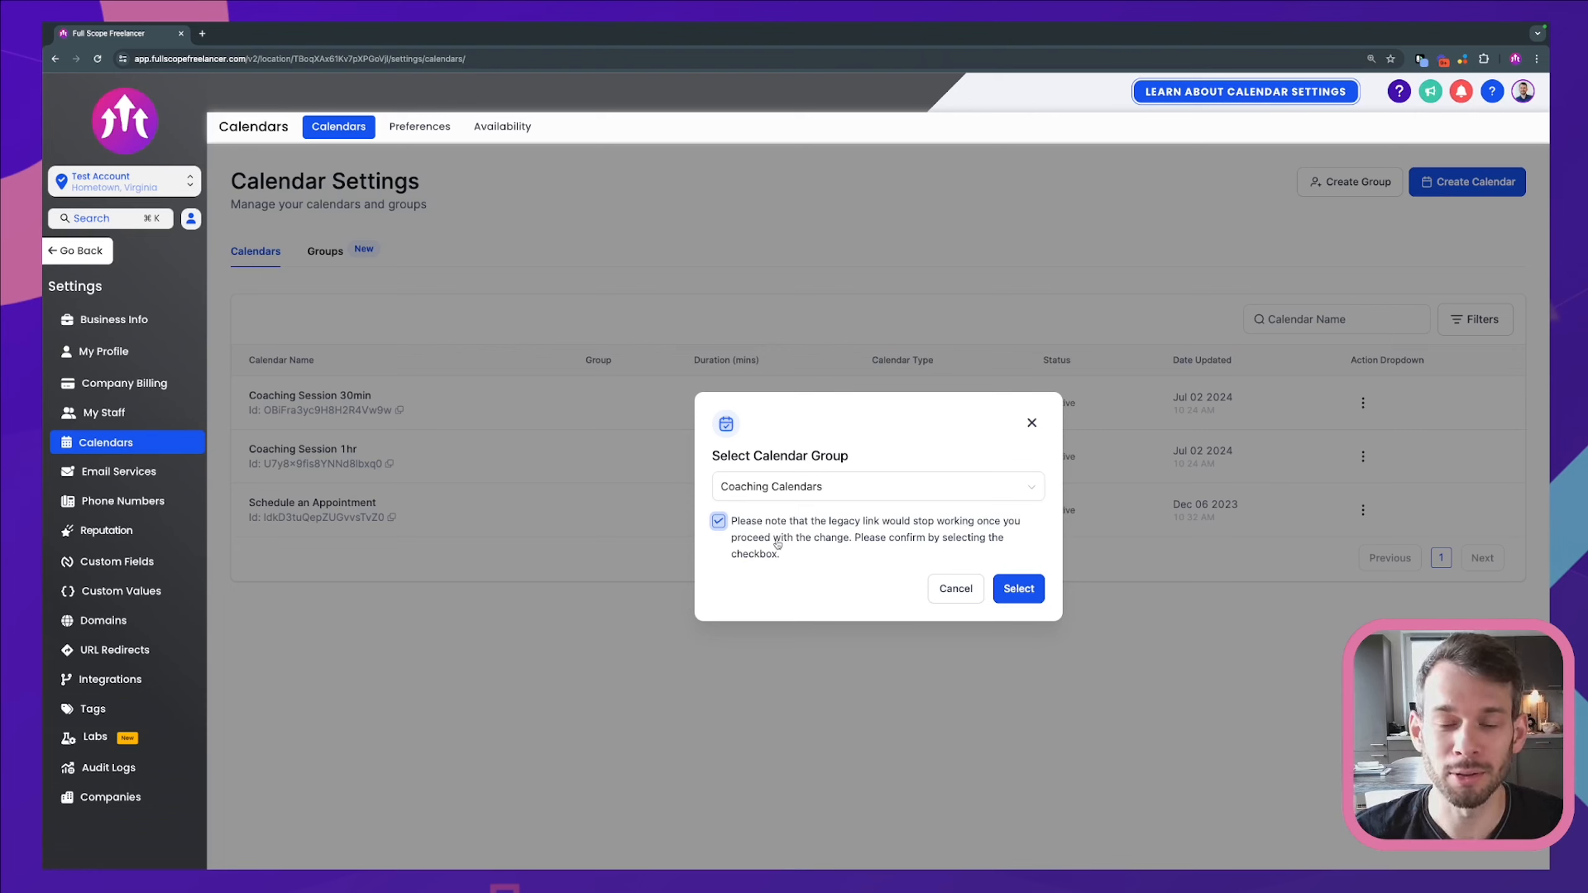
click(1018, 595)
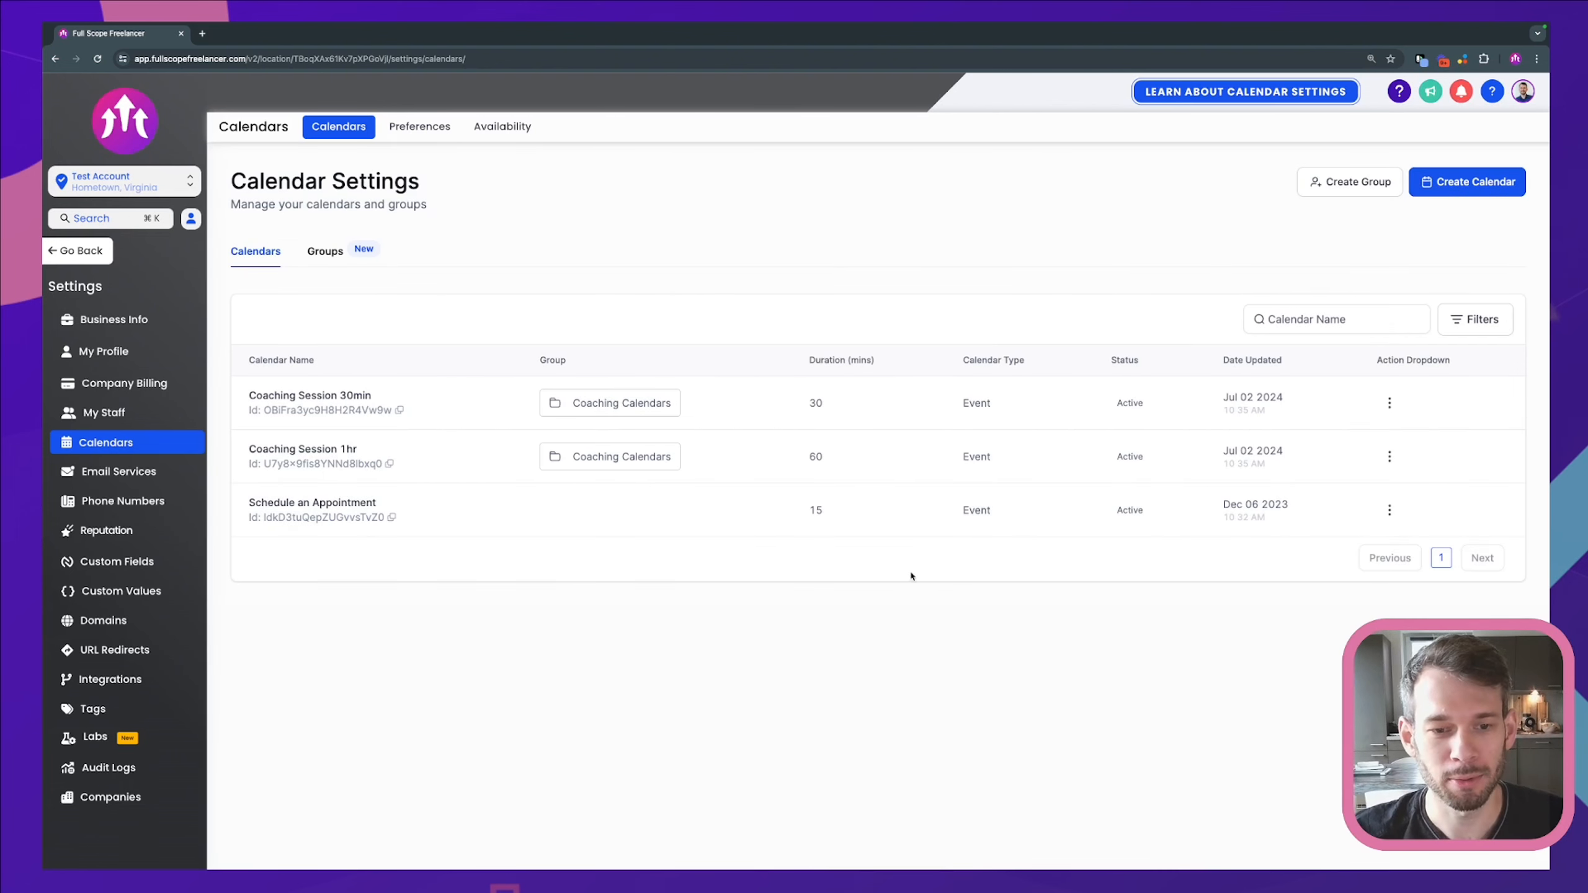
Step: Check that Coaching Calendars shows 2 calendars and copy its permanent booking link
click(327, 253)
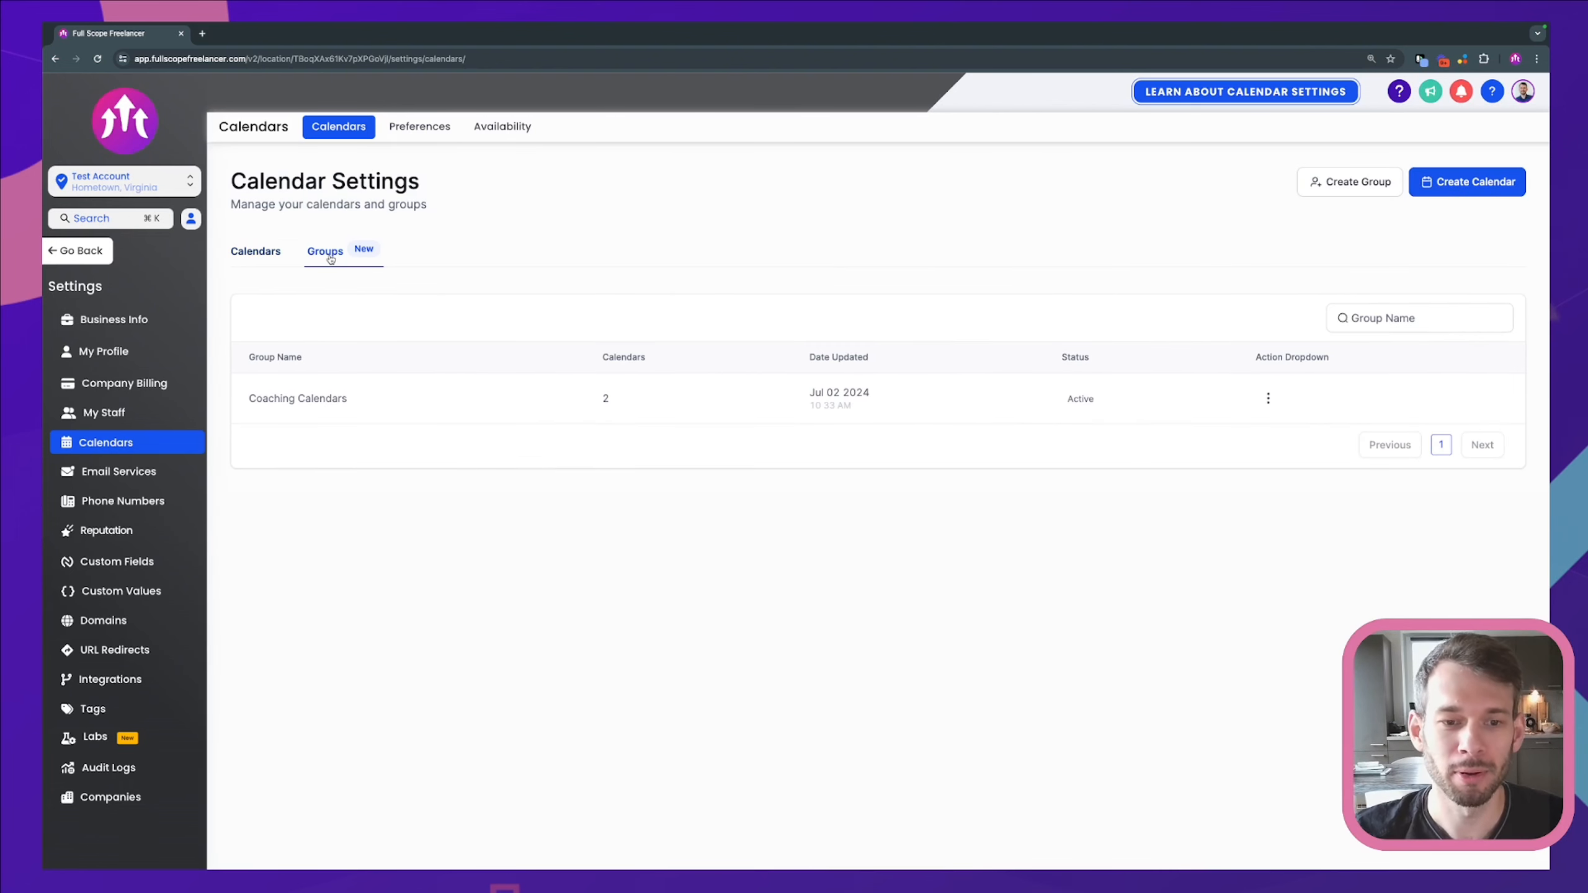
double_click(606, 397)
click(730, 499)
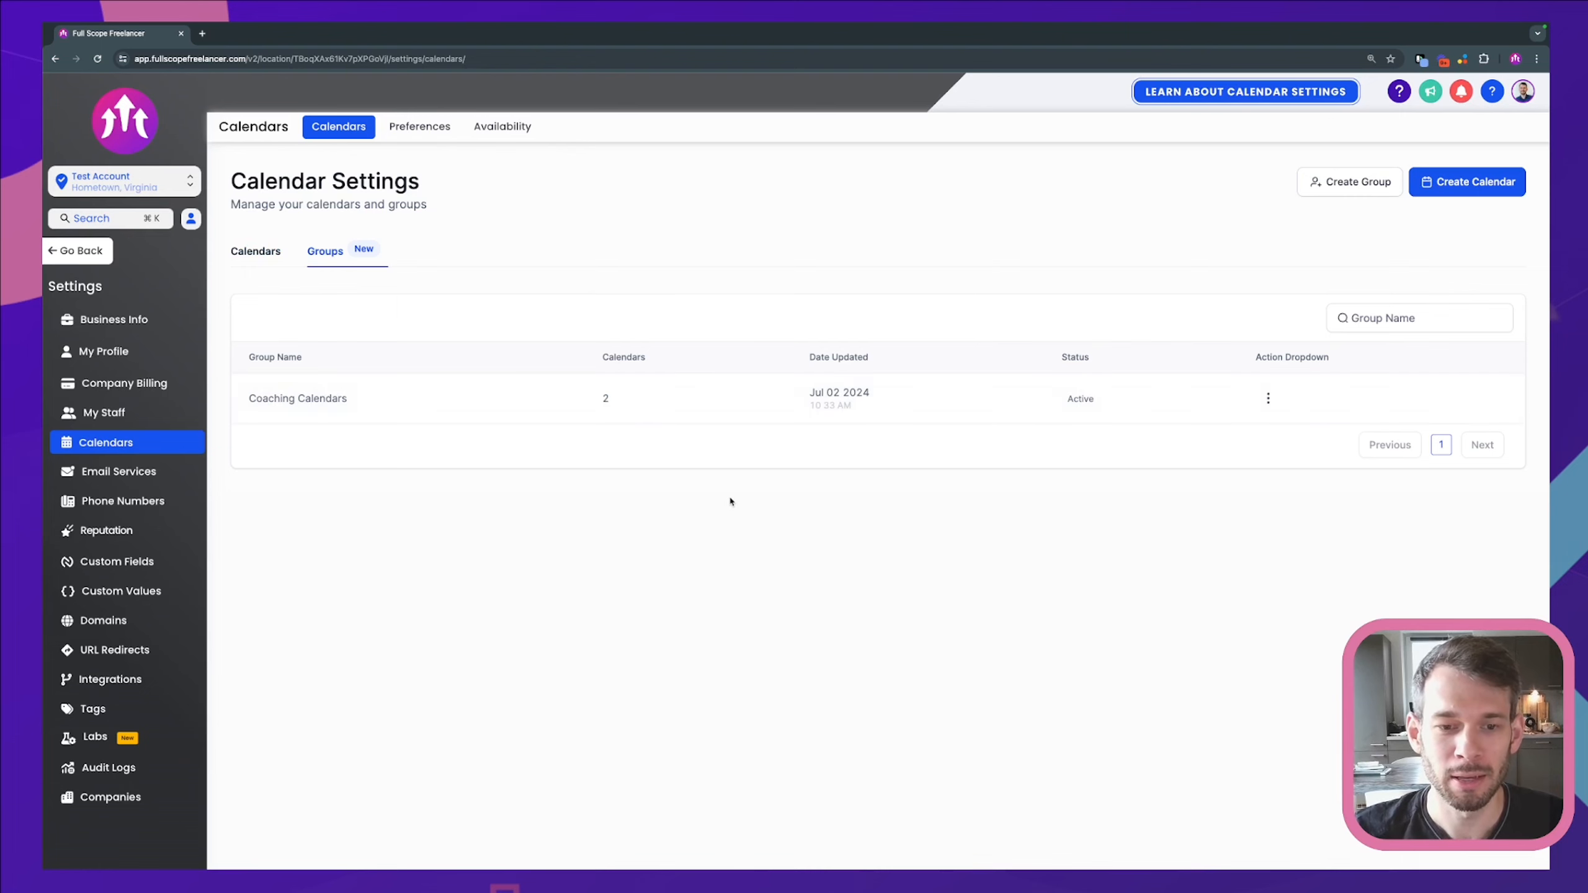
click(1267, 399)
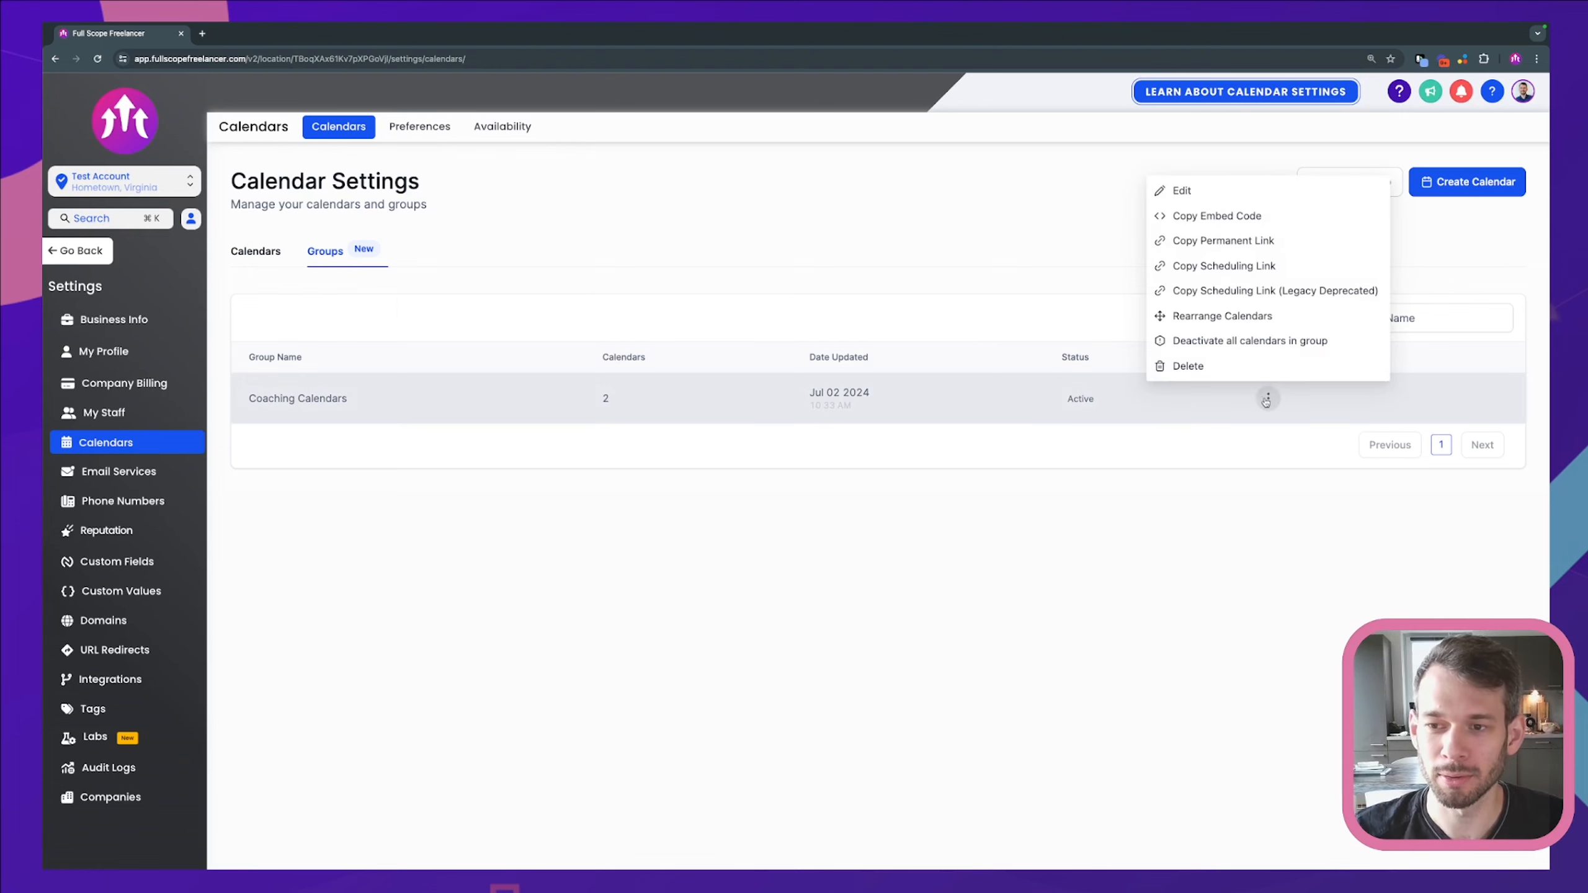
click(1225, 243)
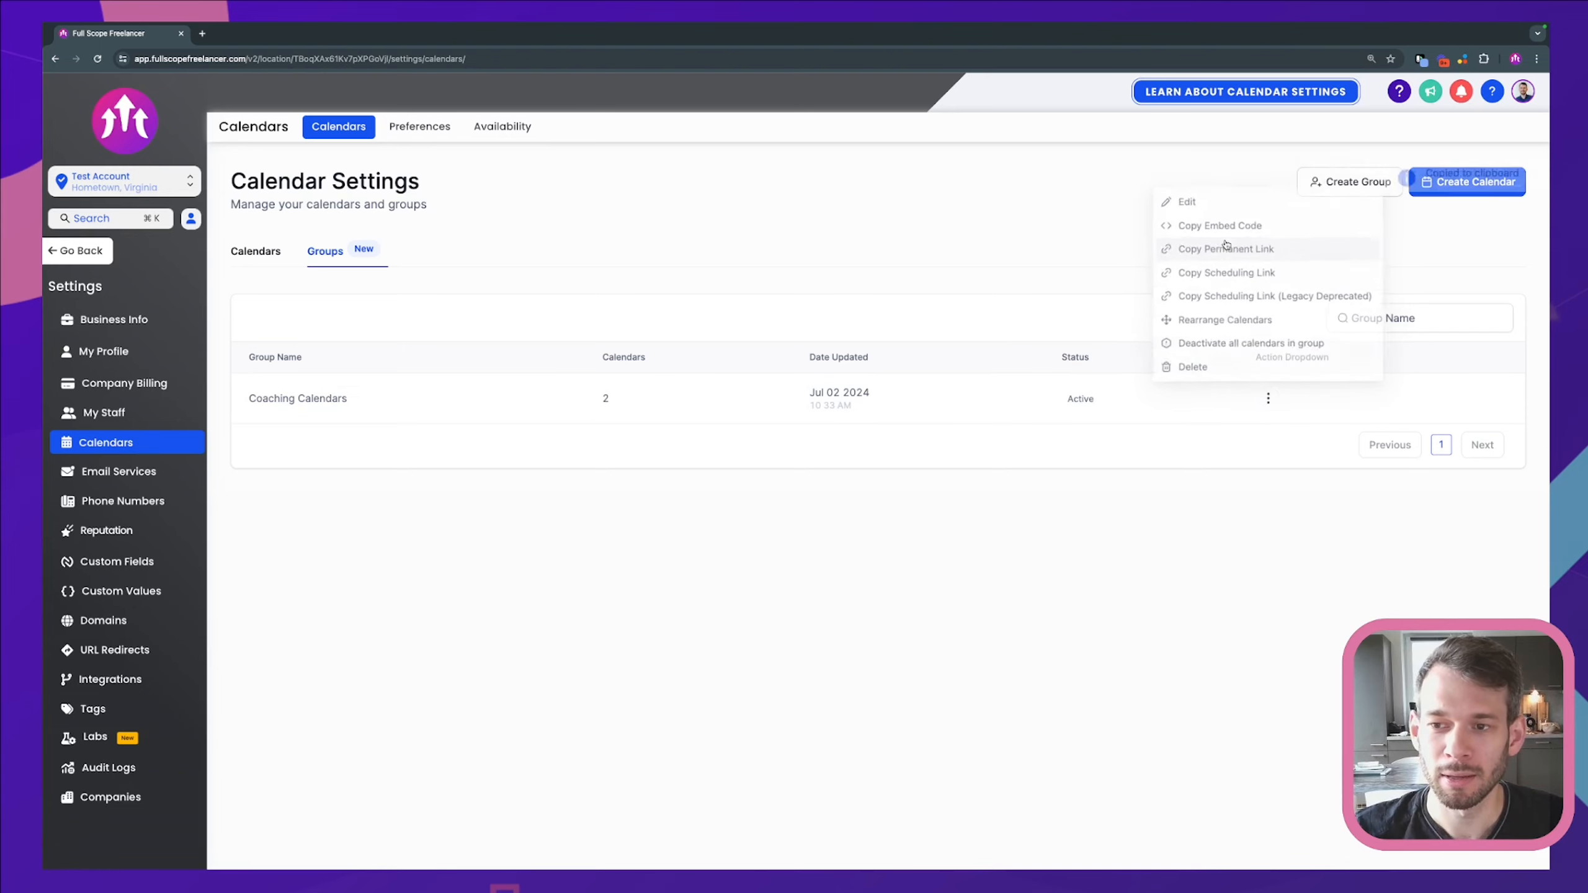
click(202, 33)
Step: Load the copied Coaching Calendars group booking page in the new tab
key(ctrl+v)
key(Return)
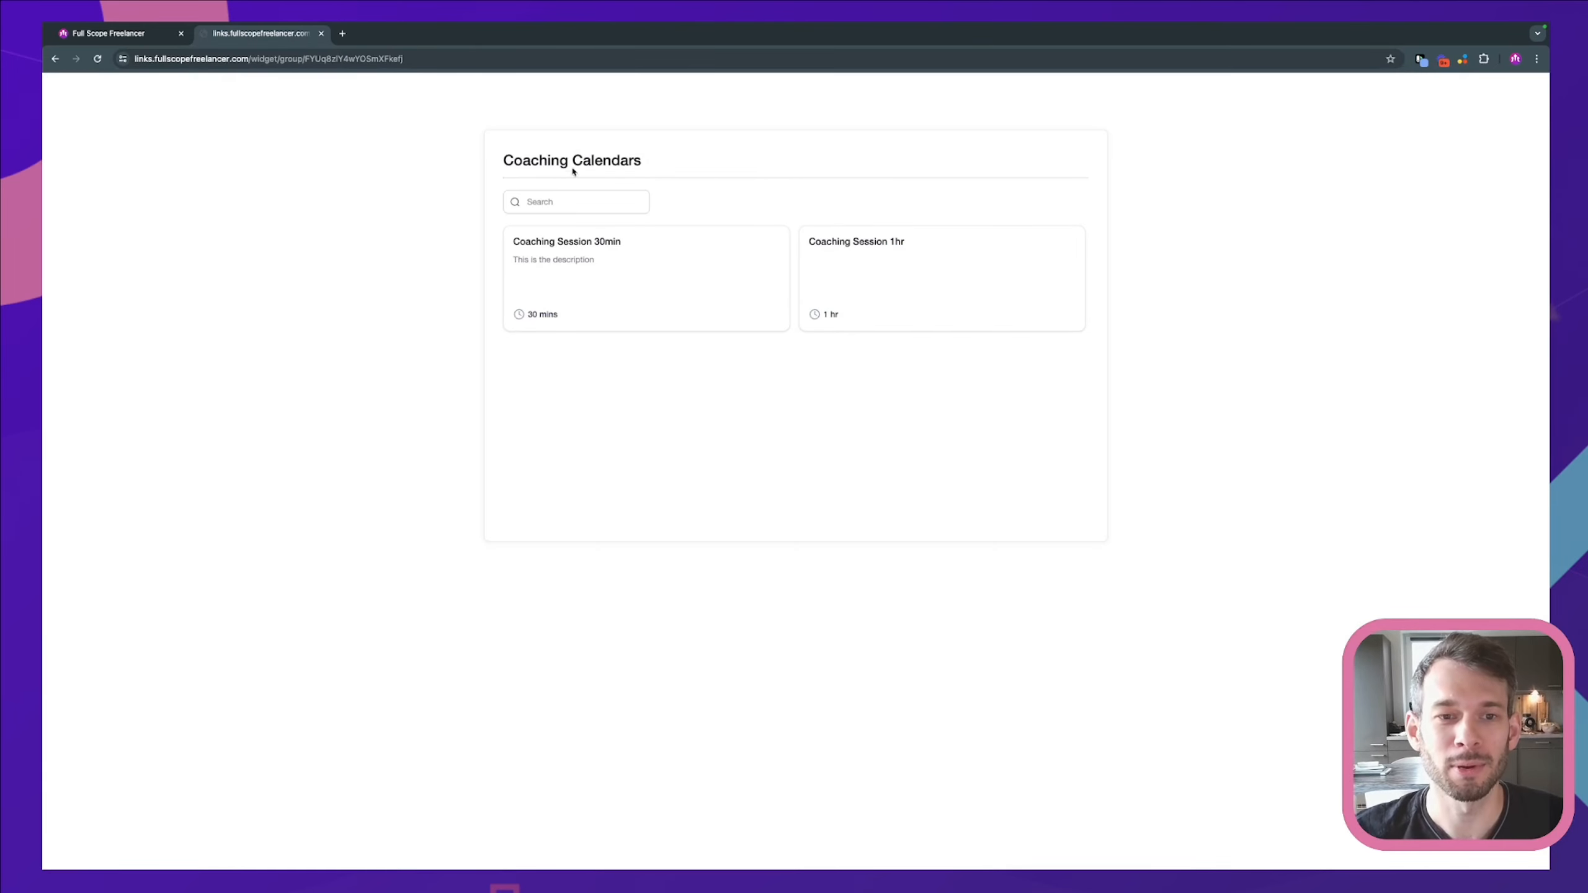
drag(504, 160, 650, 161)
click(652, 161)
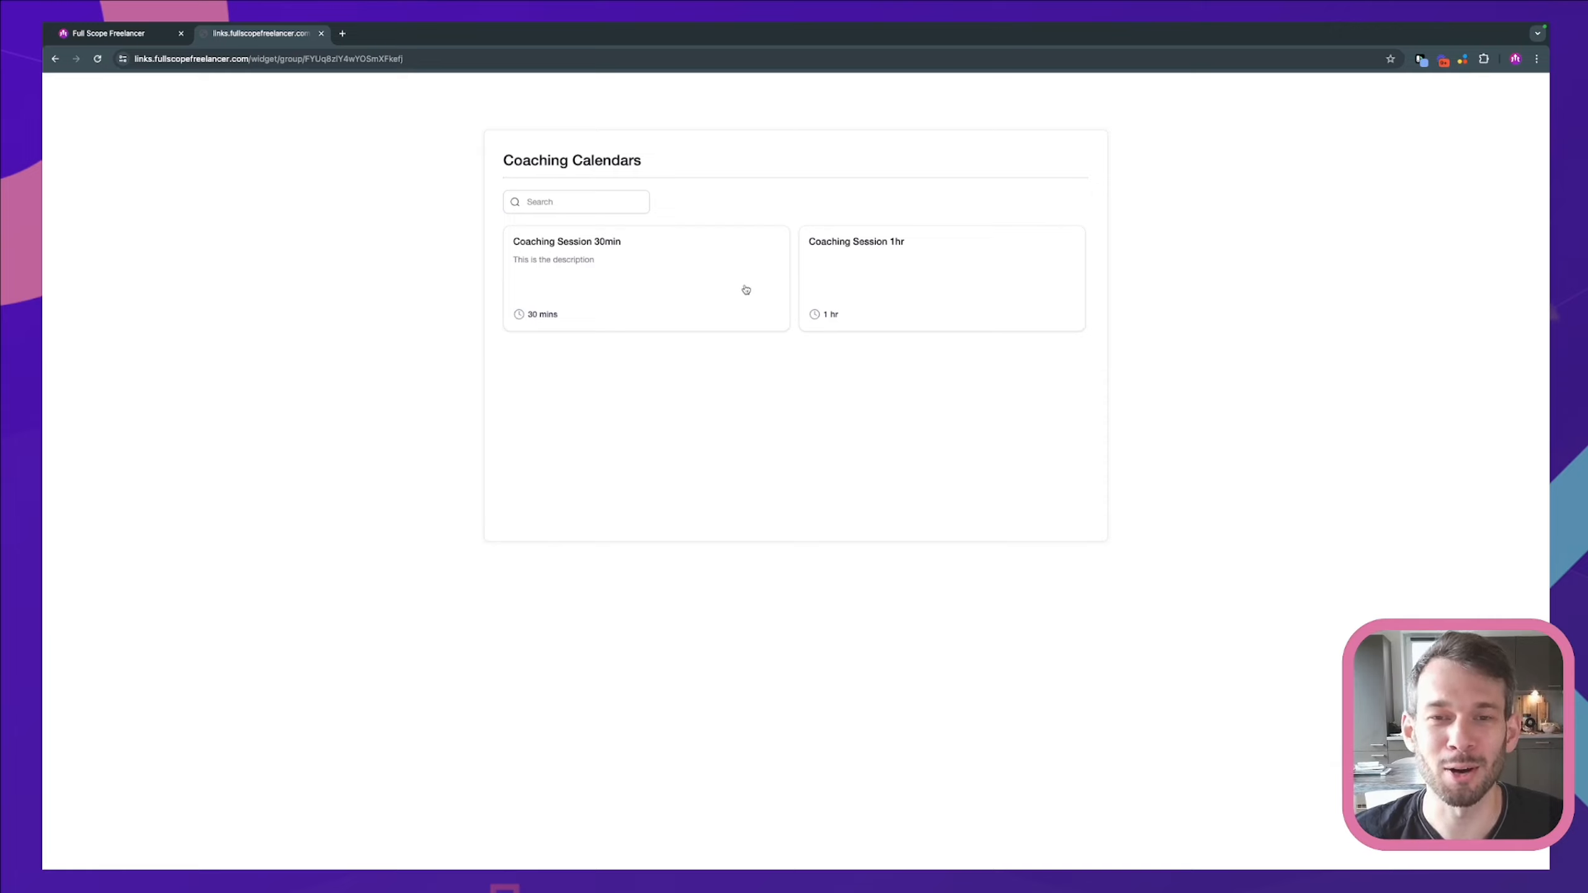
Step: Open the Coaching Session 1hr booking page, then return to the calendar settings tab
click(894, 272)
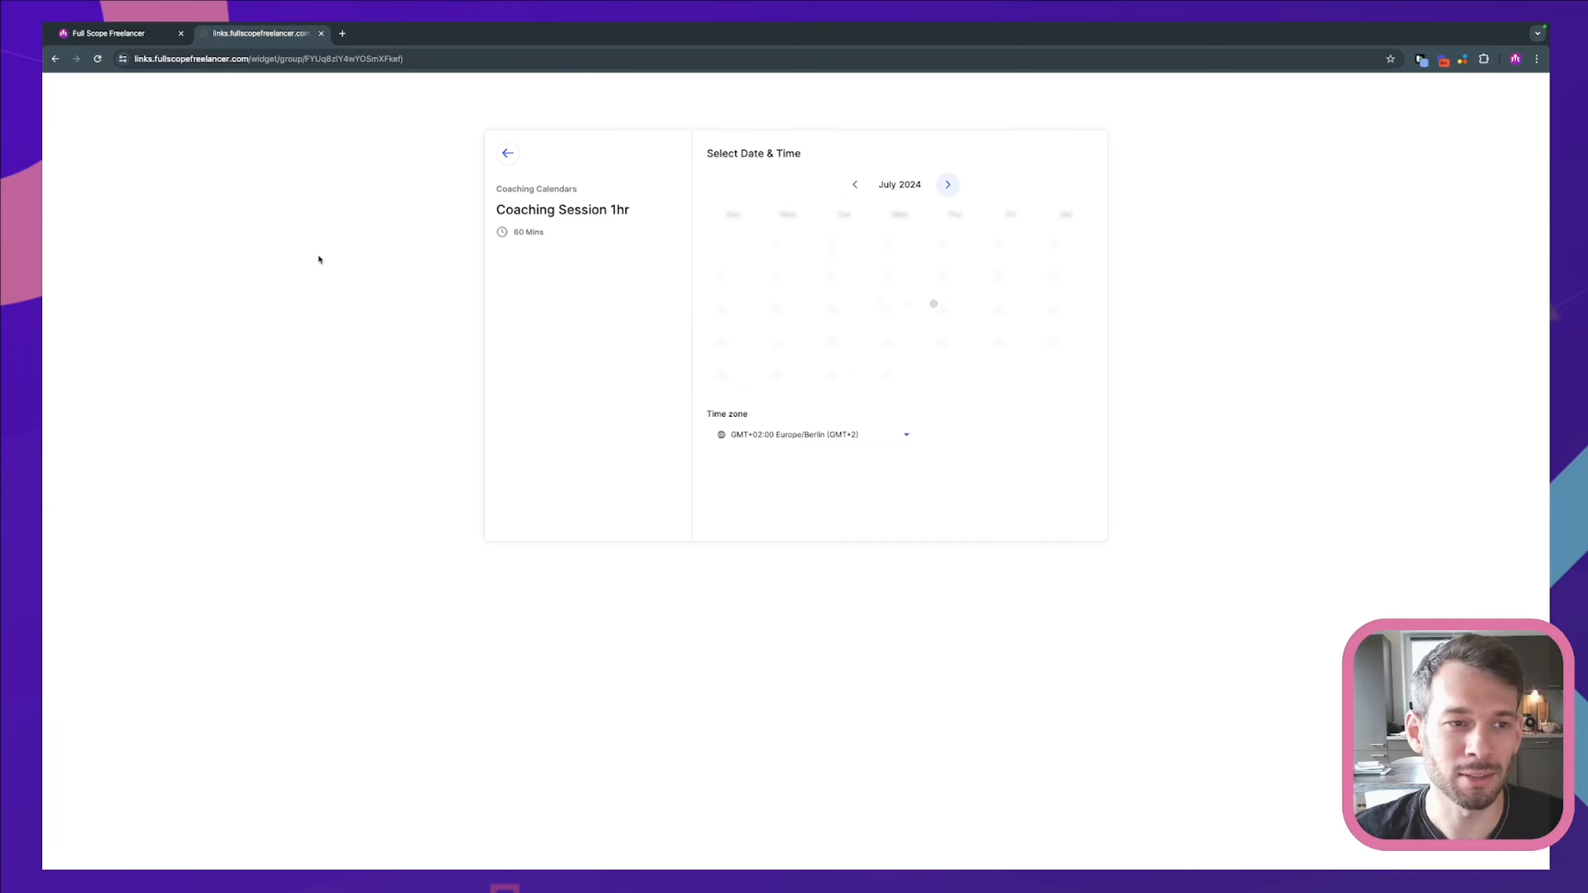
mouse_move(98, 24)
click(146, 29)
click(99, 128)
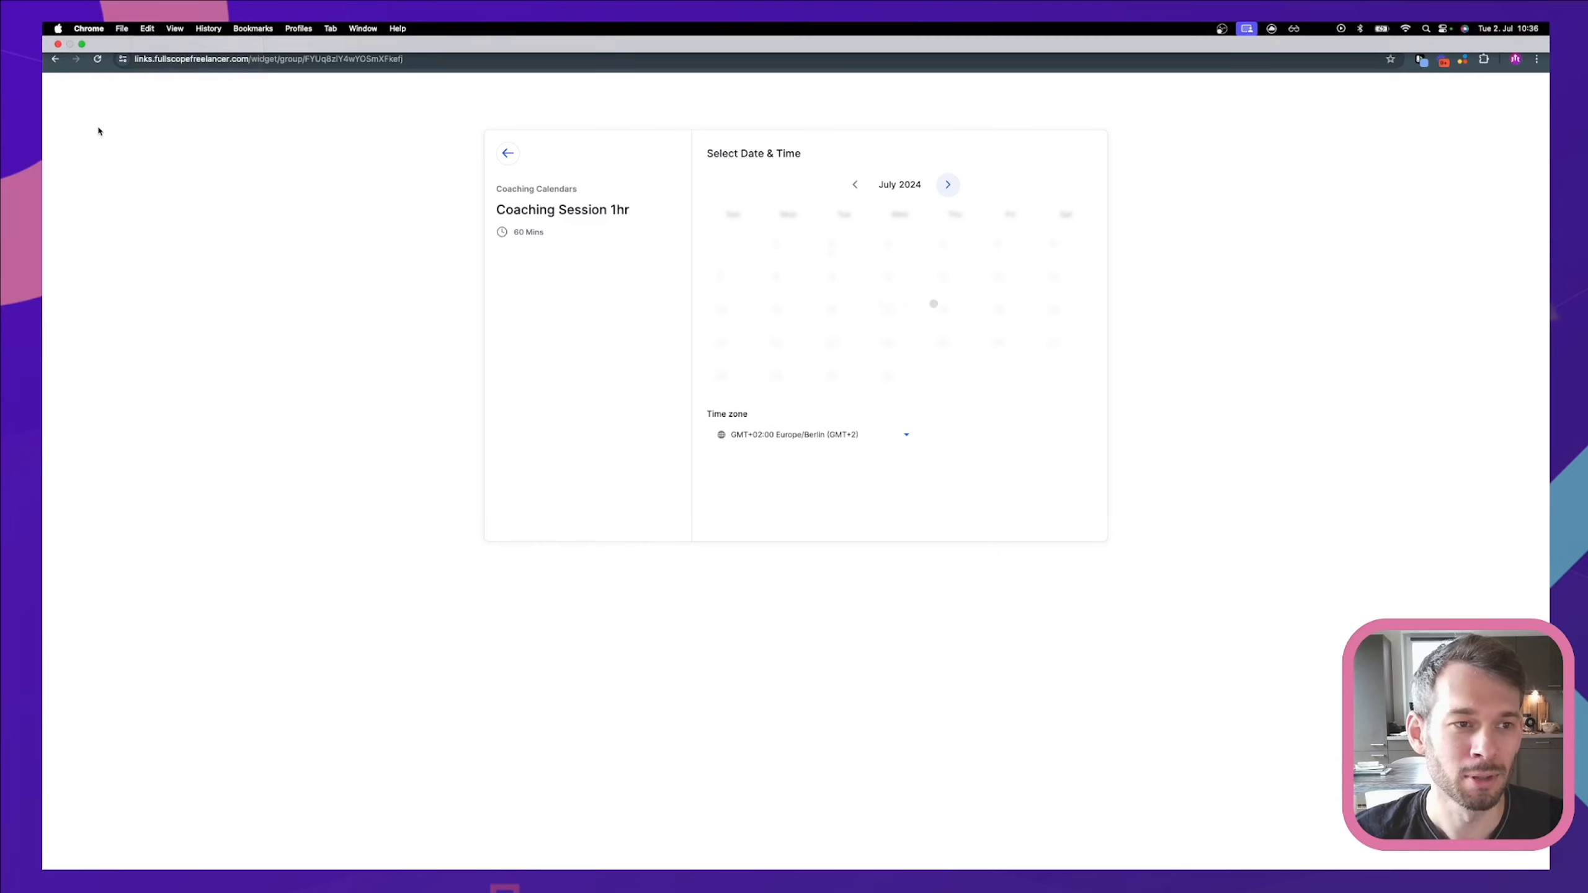
click(116, 38)
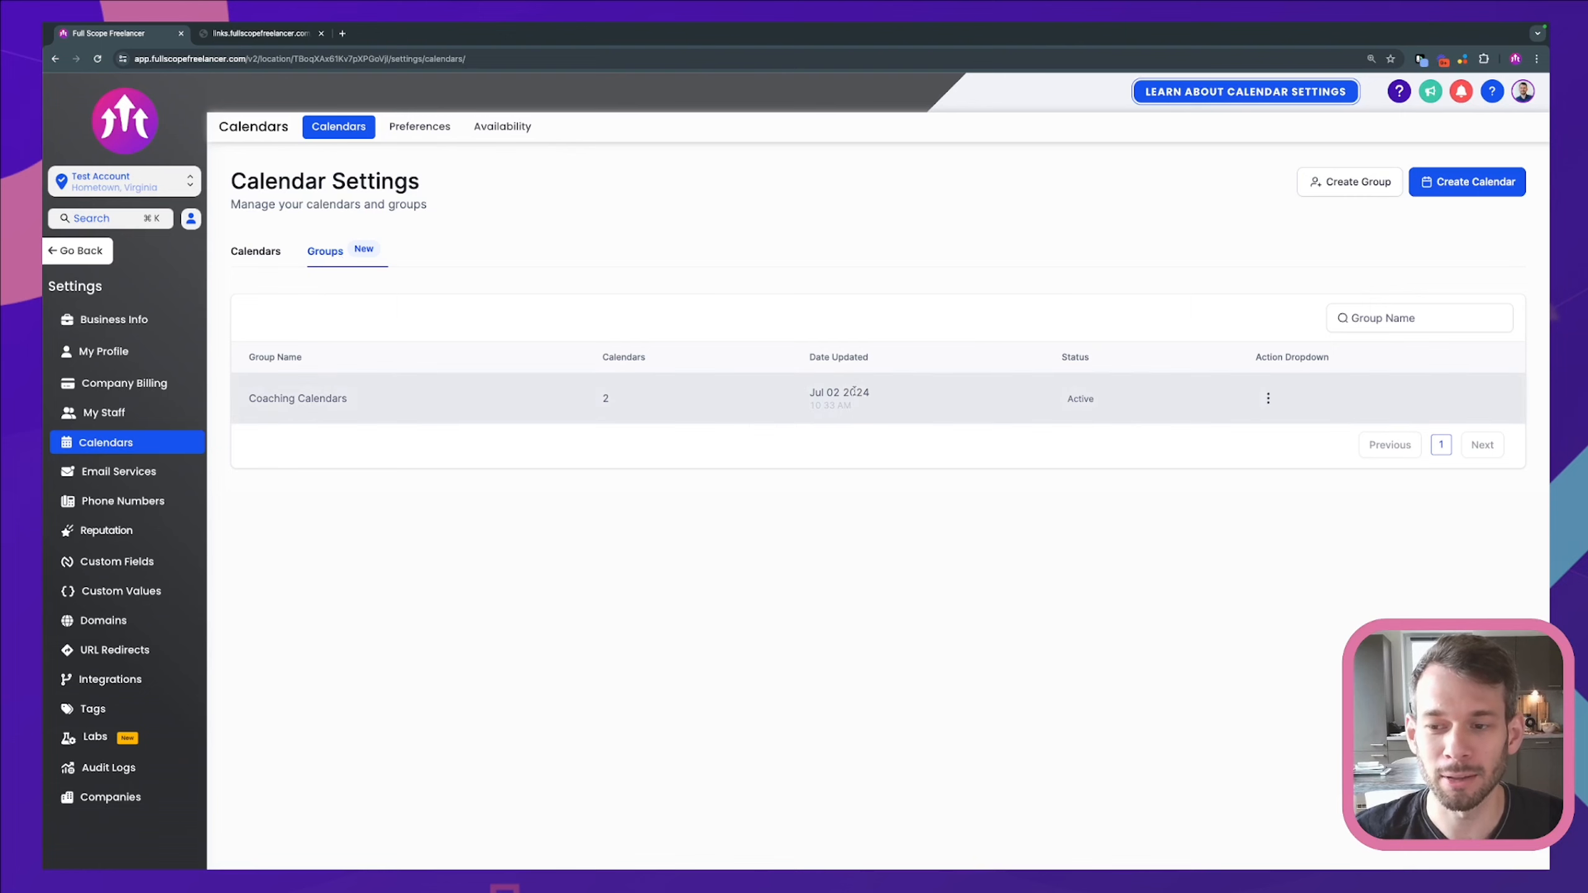
click(1268, 398)
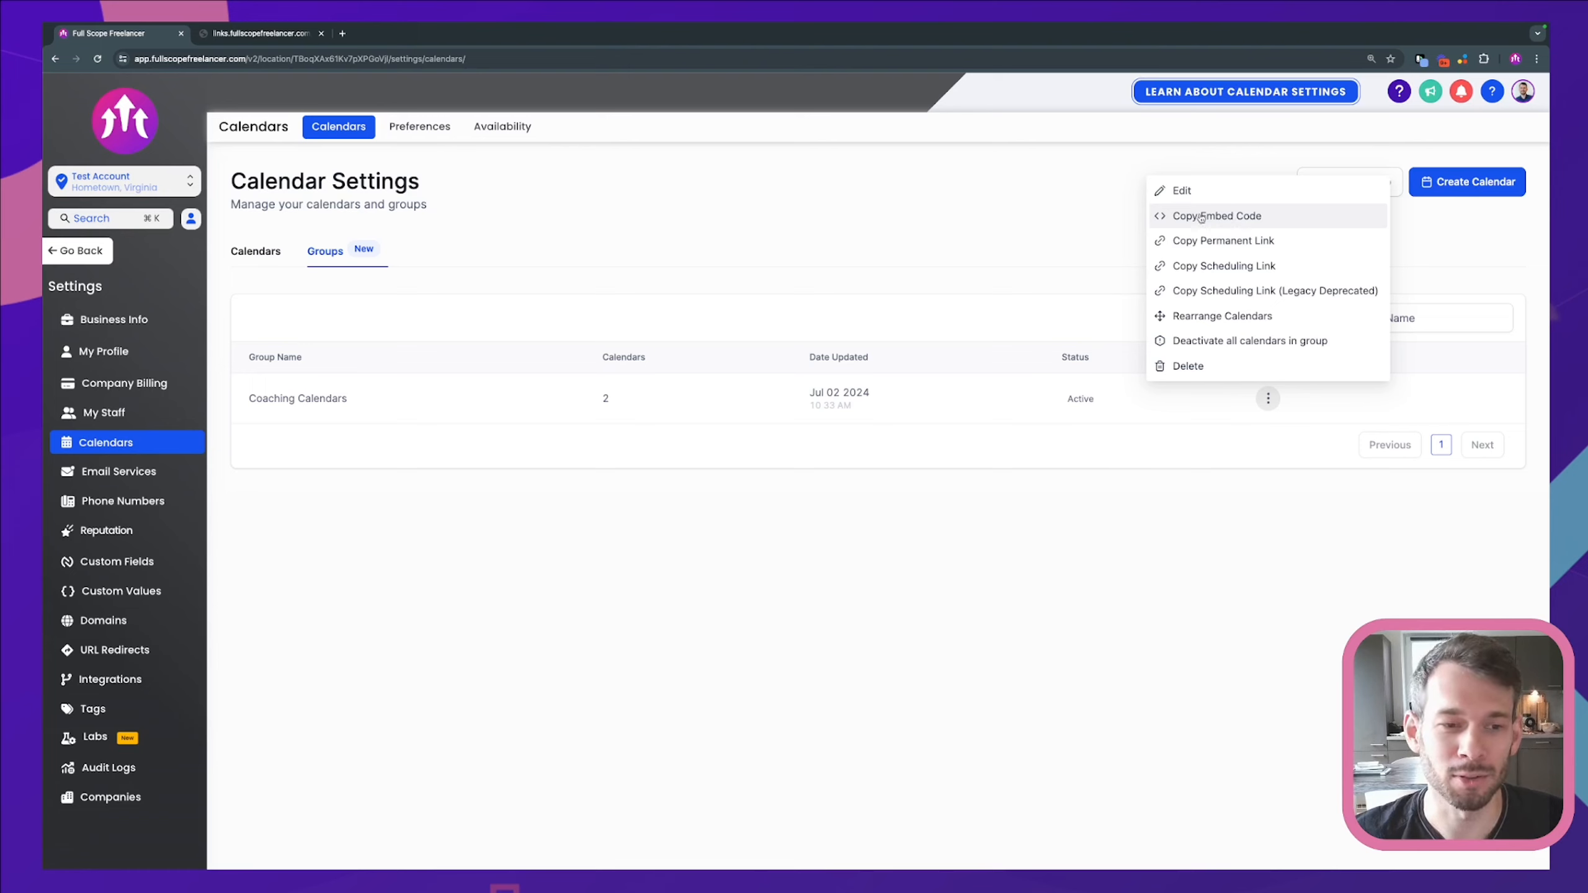
click(969, 230)
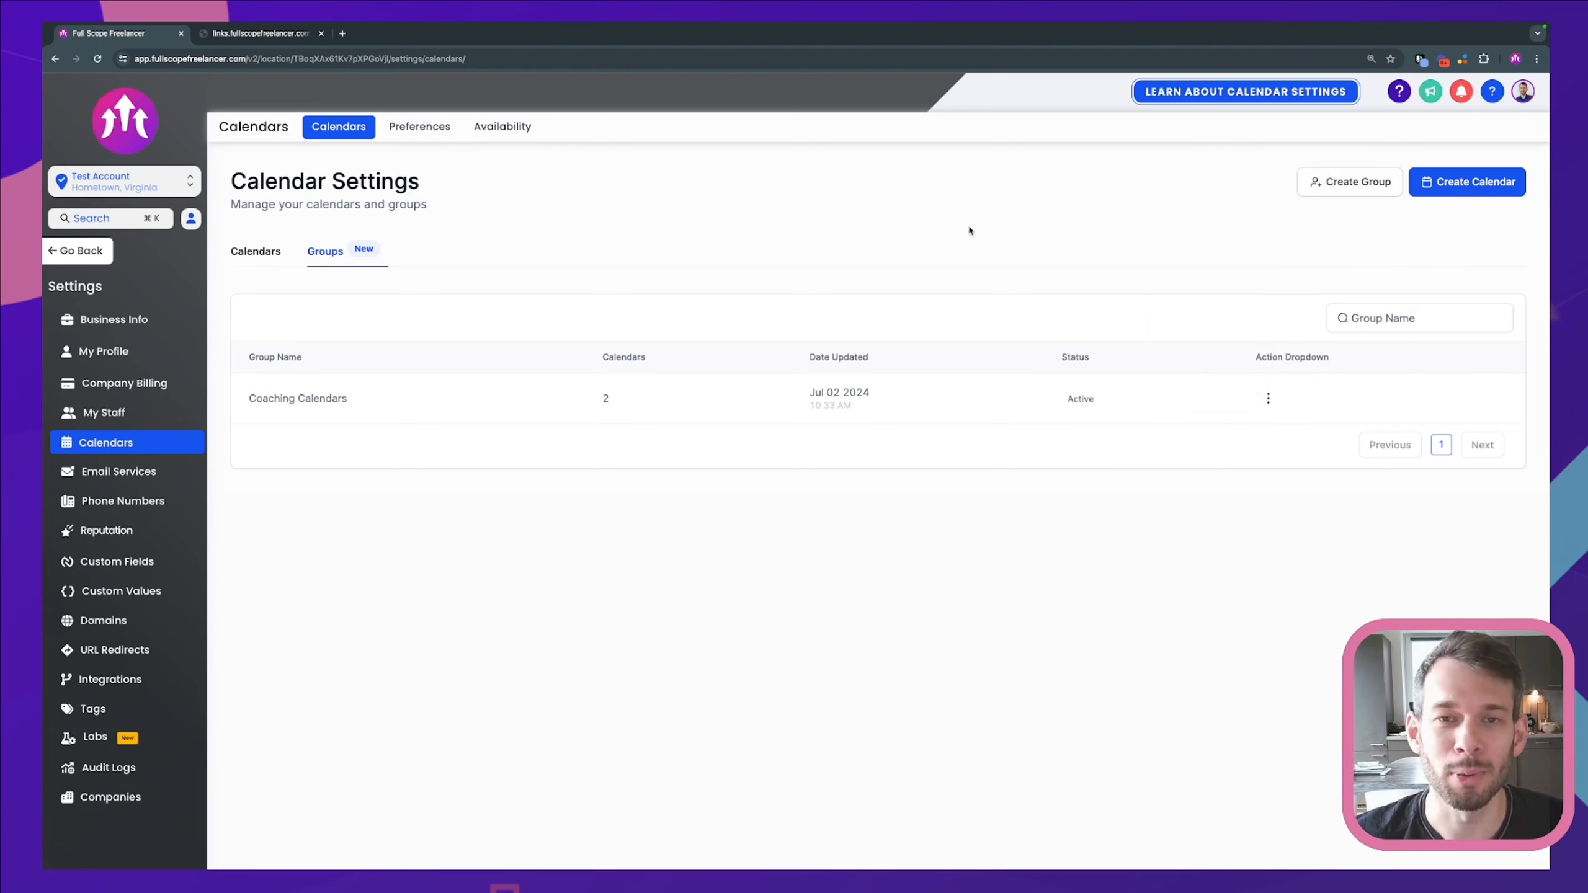